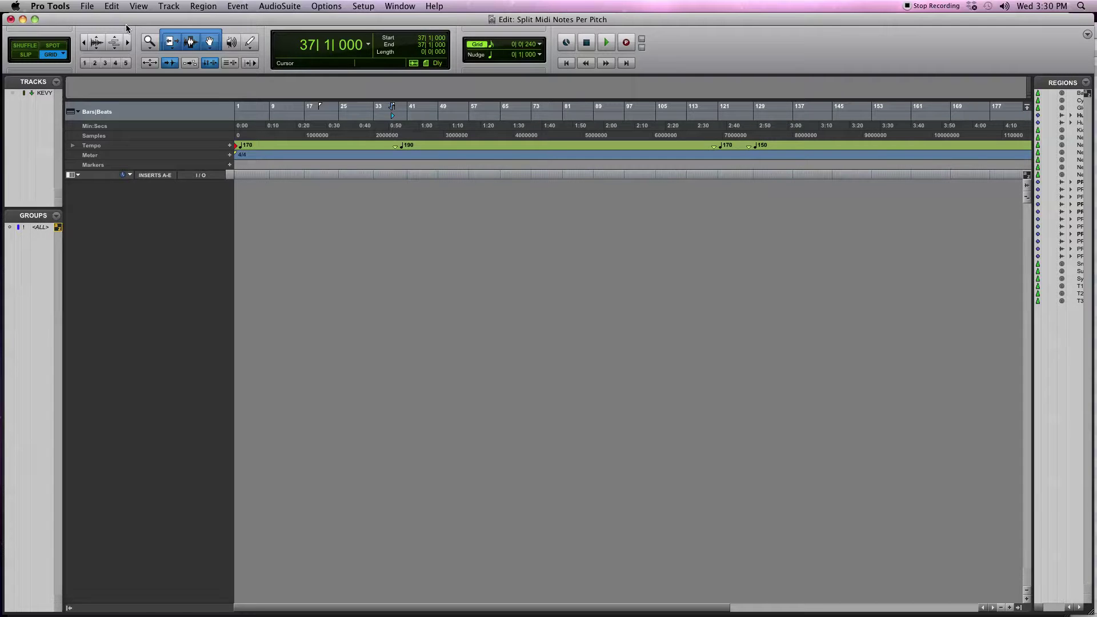
# - Import Parasitic Drums.mid from Finder as a new MIDI track, including its tempo map
pyautogui.moveTo(2, 35)
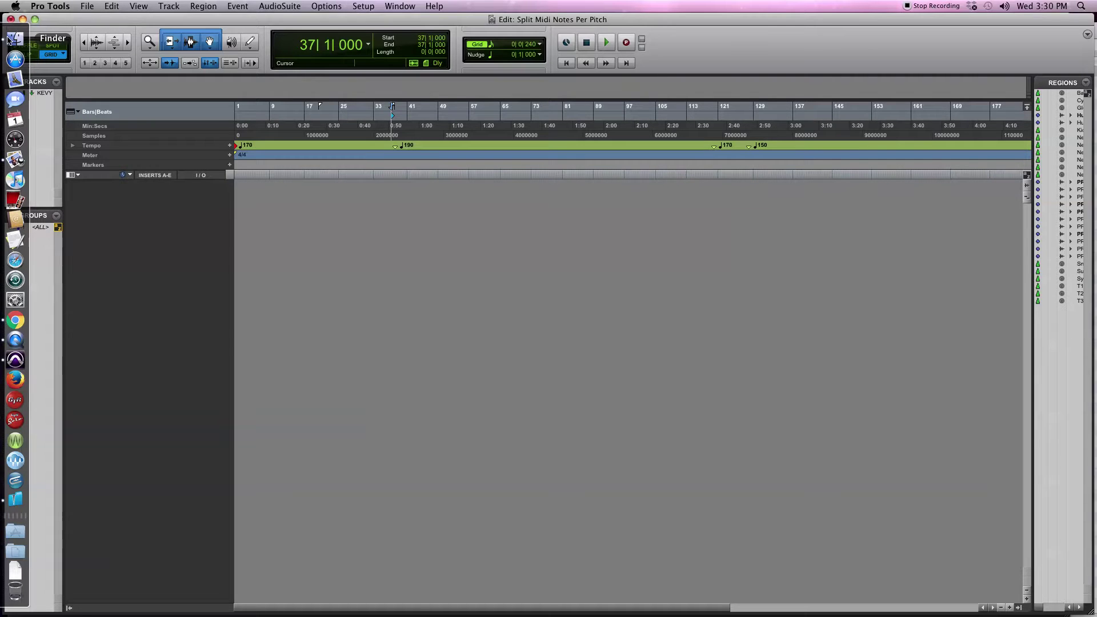
pyautogui.click(13, 38)
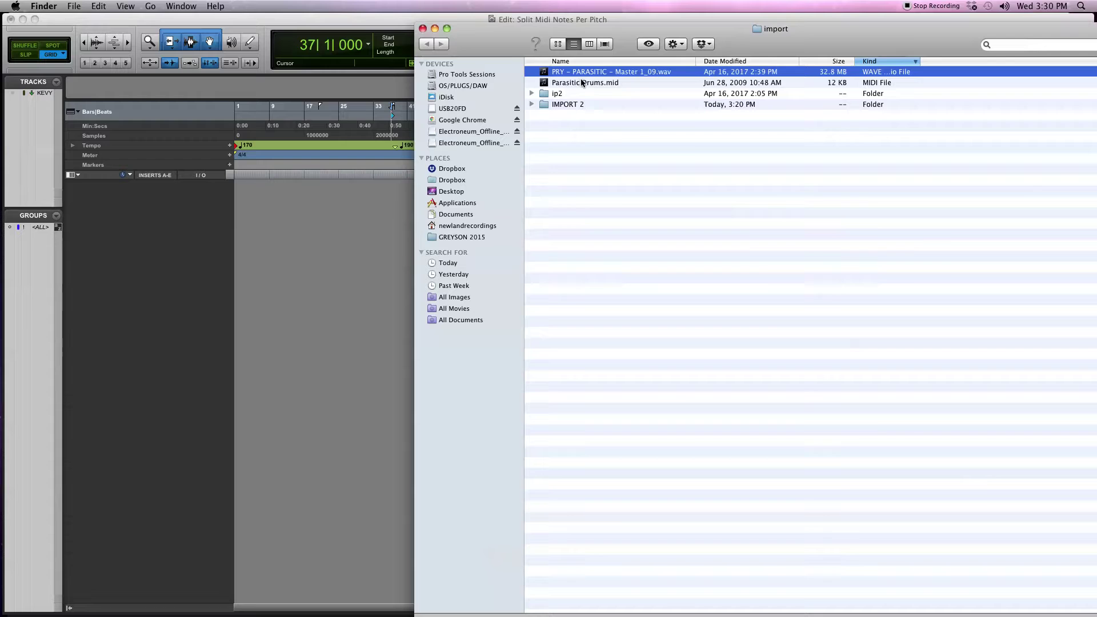
pyautogui.moveTo(587, 83); pyautogui.dragTo(101, 129)
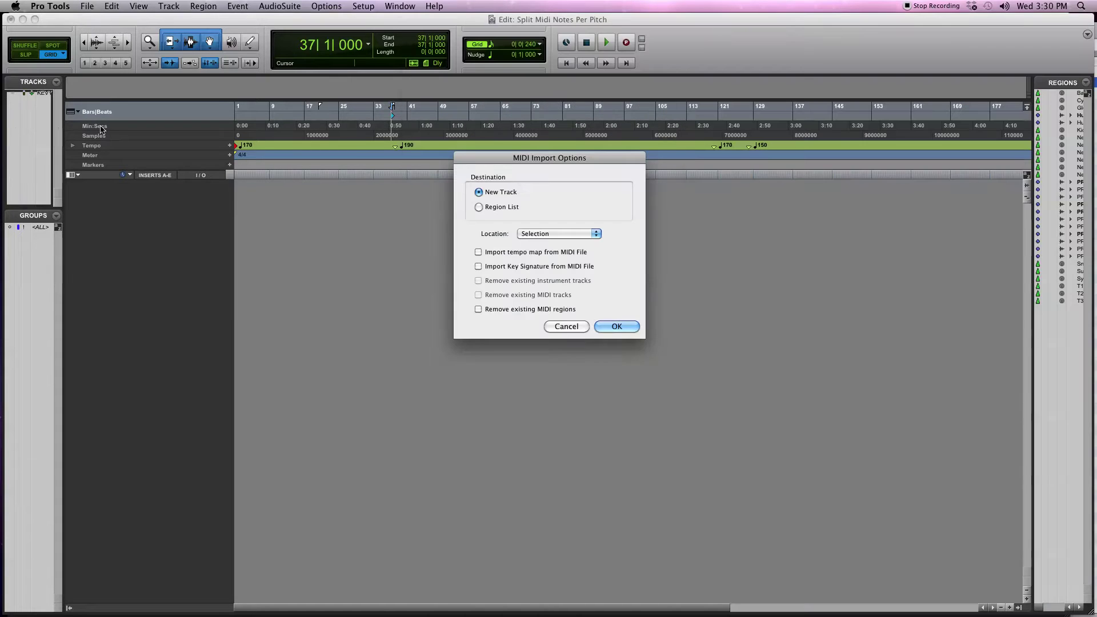
pyautogui.click(478, 252)
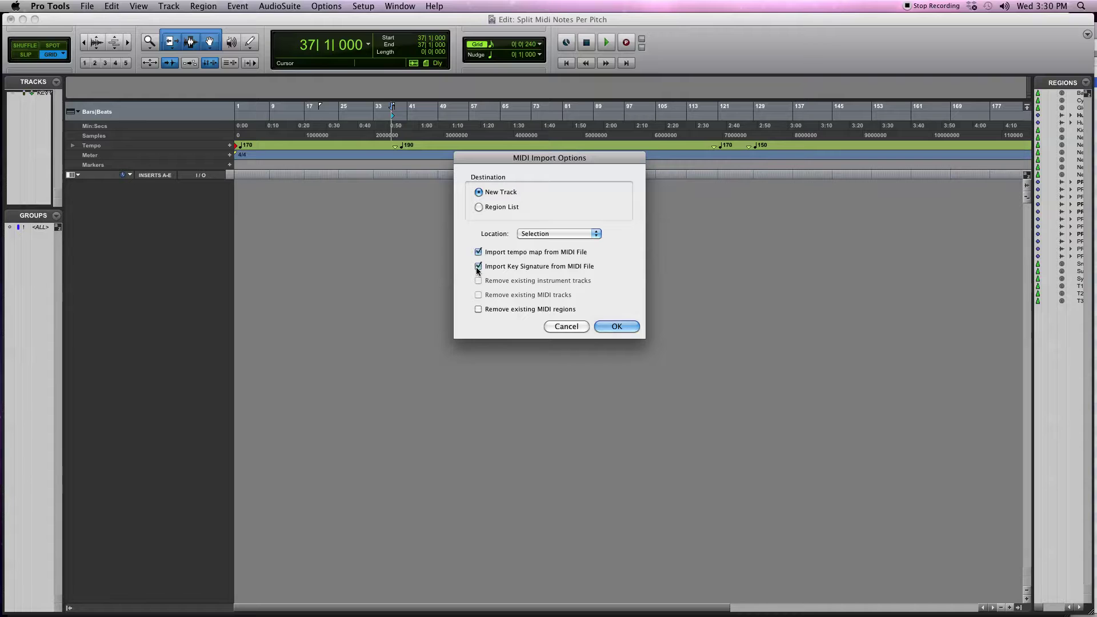
pyautogui.click(608, 325)
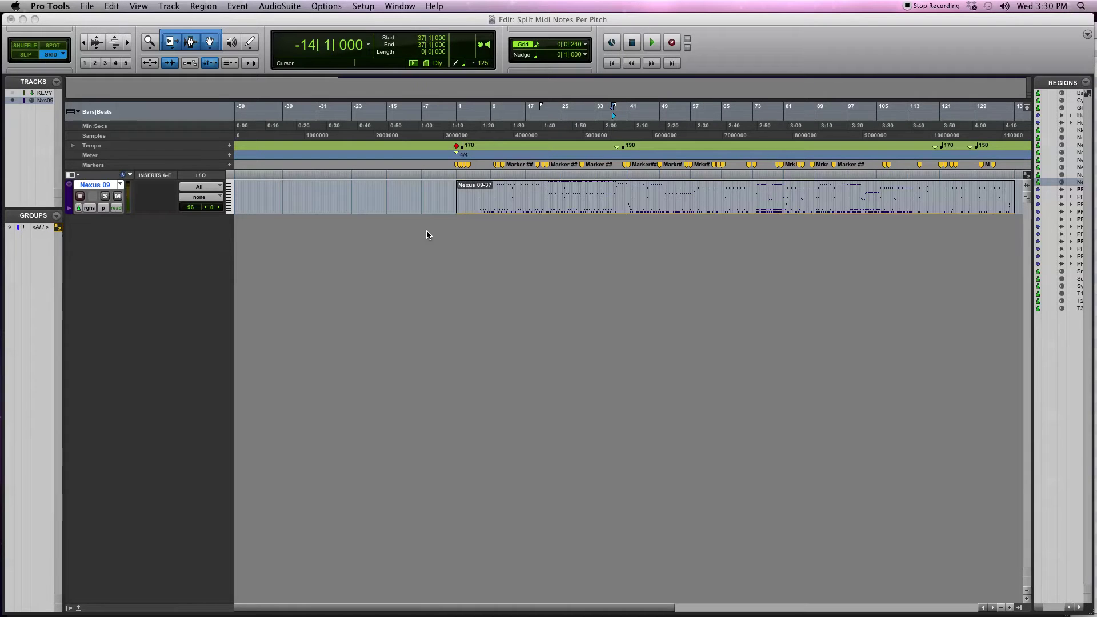
# - Drag PRY - PARASITIC - Master 1_09.wav from Finder into the session as a new audio track
pyautogui.press('F9')
pyautogui.click(505, 379)
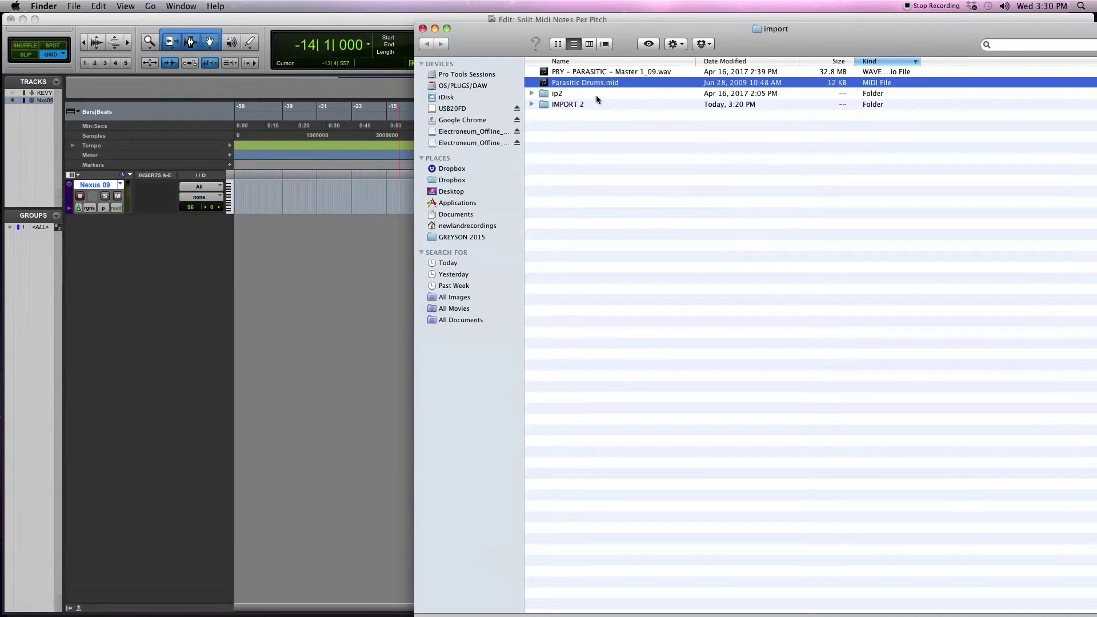
pyautogui.click(588, 73)
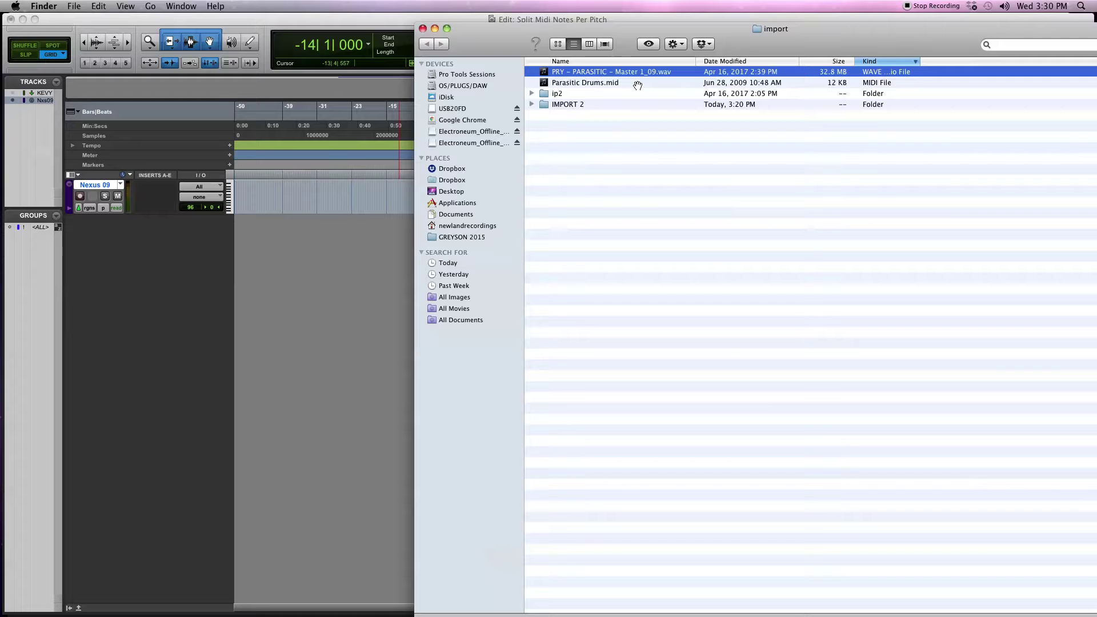
pyautogui.moveTo(208, 126); pyautogui.dragTo(208, 129)
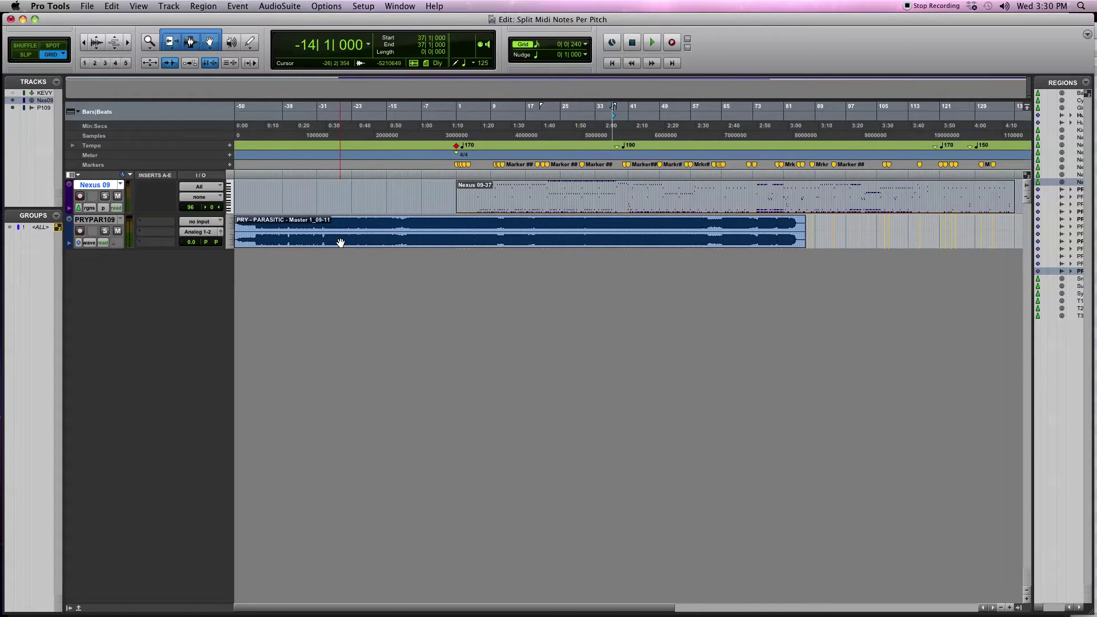
# - Slide the PRYPAR109 audio region earlier so it starts at 0|4|624, aligned with the drum MIDI
pyautogui.scroll(3, 492, 245)
pyautogui.moveTo(492, 245); pyautogui.dragTo(559, 246)
pyautogui.scroll(5, 559, 246)
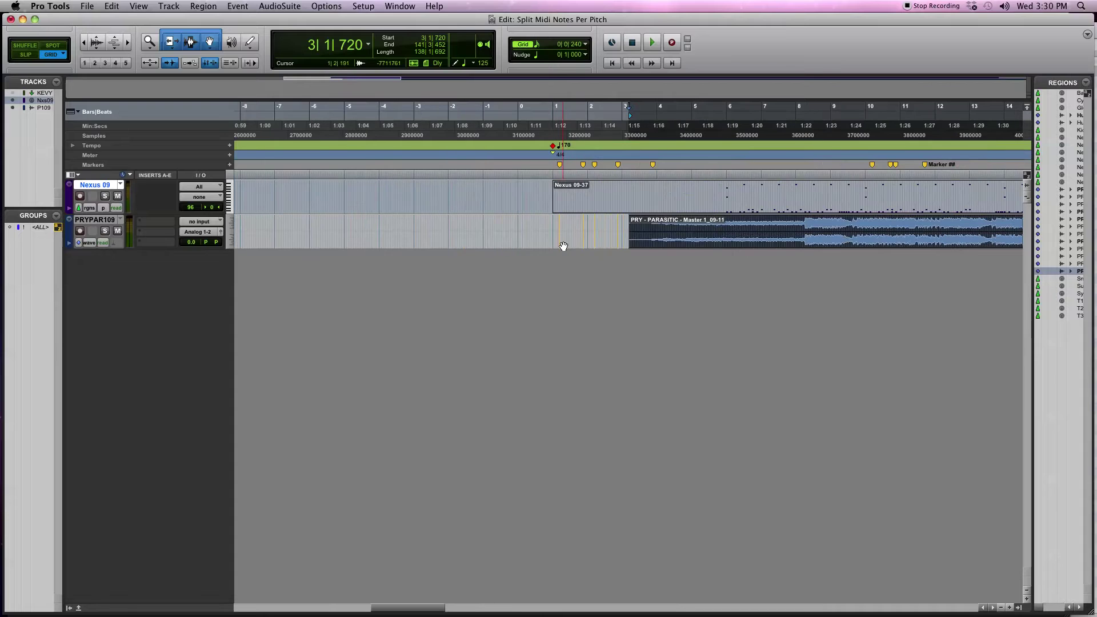
pyautogui.moveTo(655, 240); pyautogui.dragTo(572, 240)
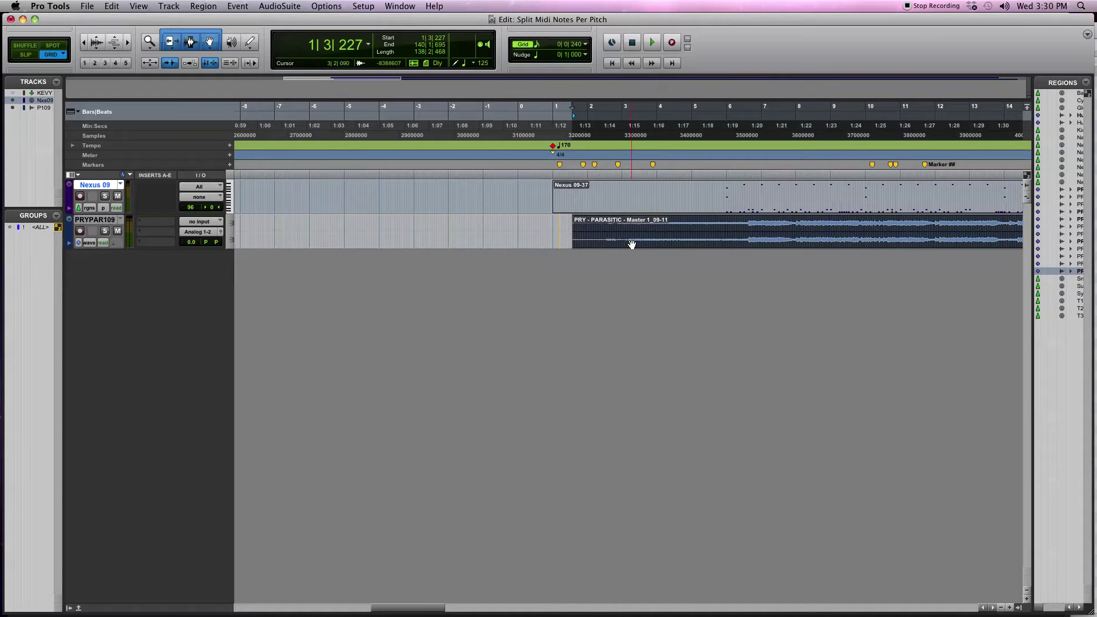
pyautogui.scroll(4, 636, 245)
pyautogui.hscroll(6, 638, 247)
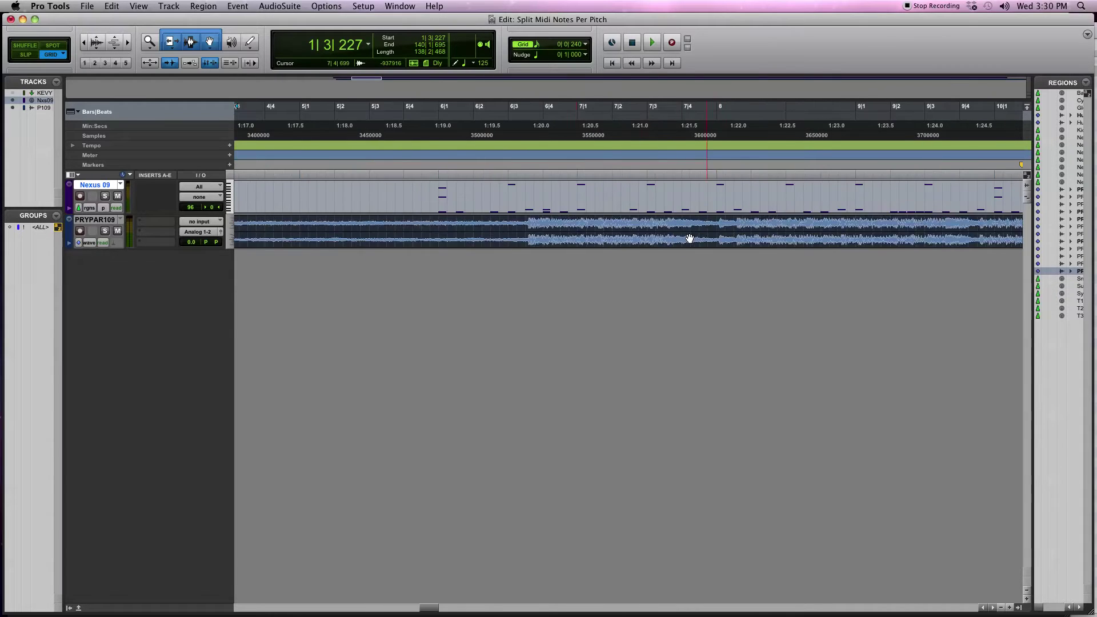
pyautogui.click(528, 229)
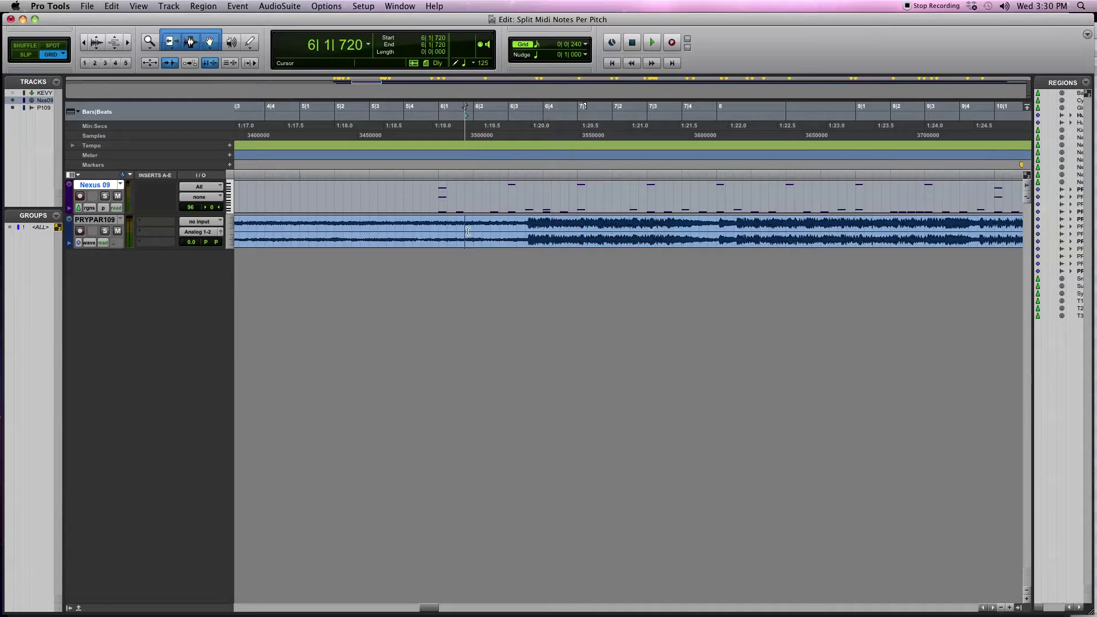
pyautogui.moveTo(588, 242); pyautogui.dragTo(511, 240)
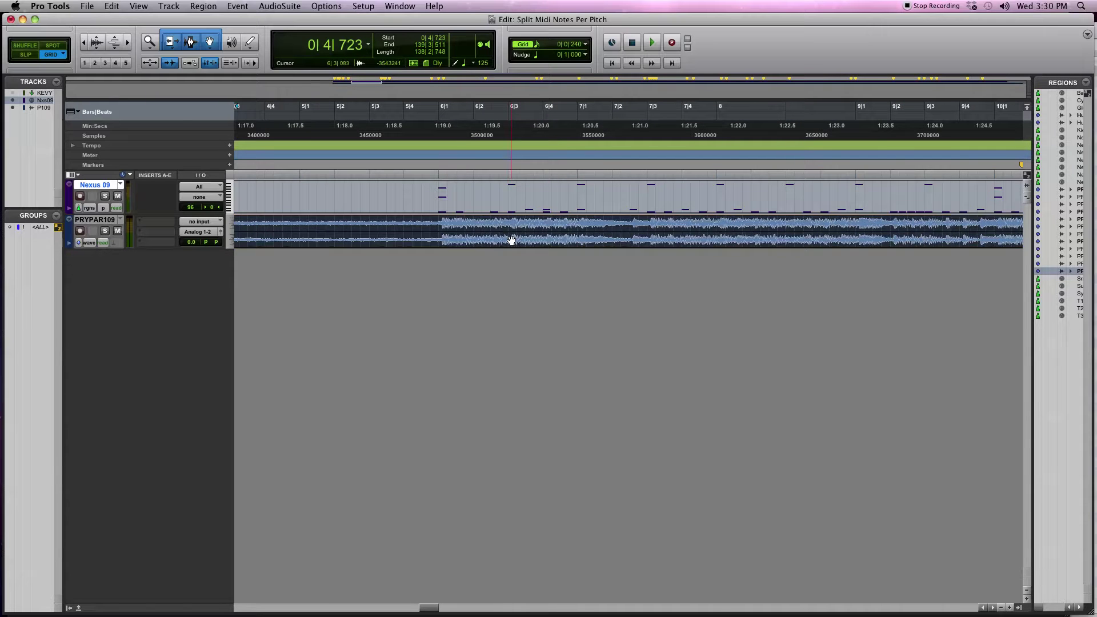
pyautogui.scroll(2, 563, 240)
pyautogui.hscroll(-8, 562, 240)
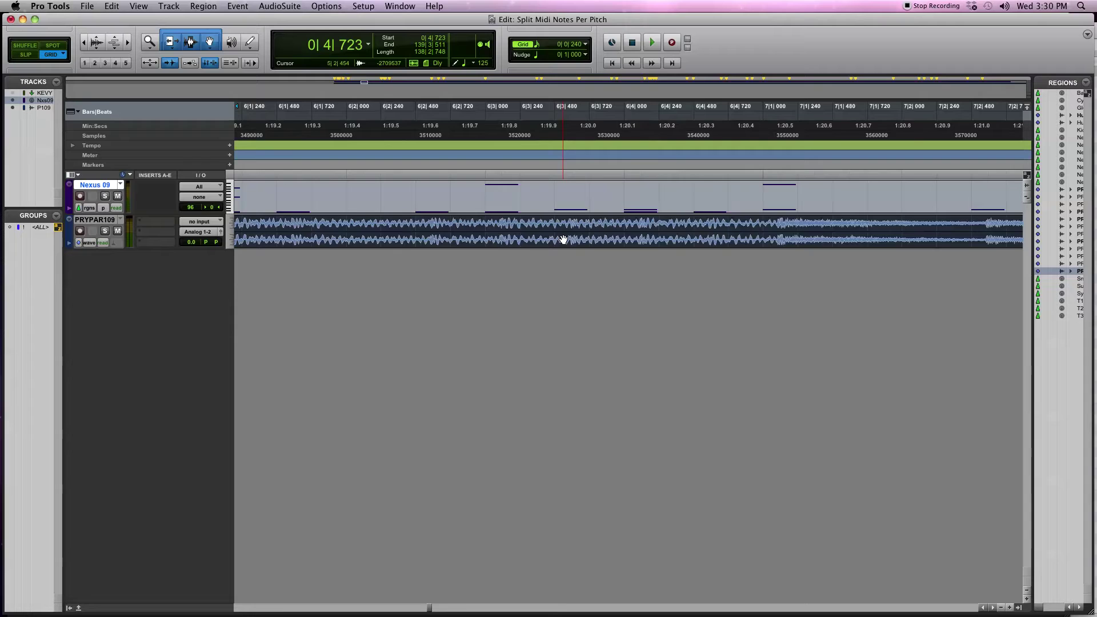
pyautogui.moveTo(649, 237); pyautogui.dragTo(633, 239)
pyautogui.scroll(-4, 633, 239)
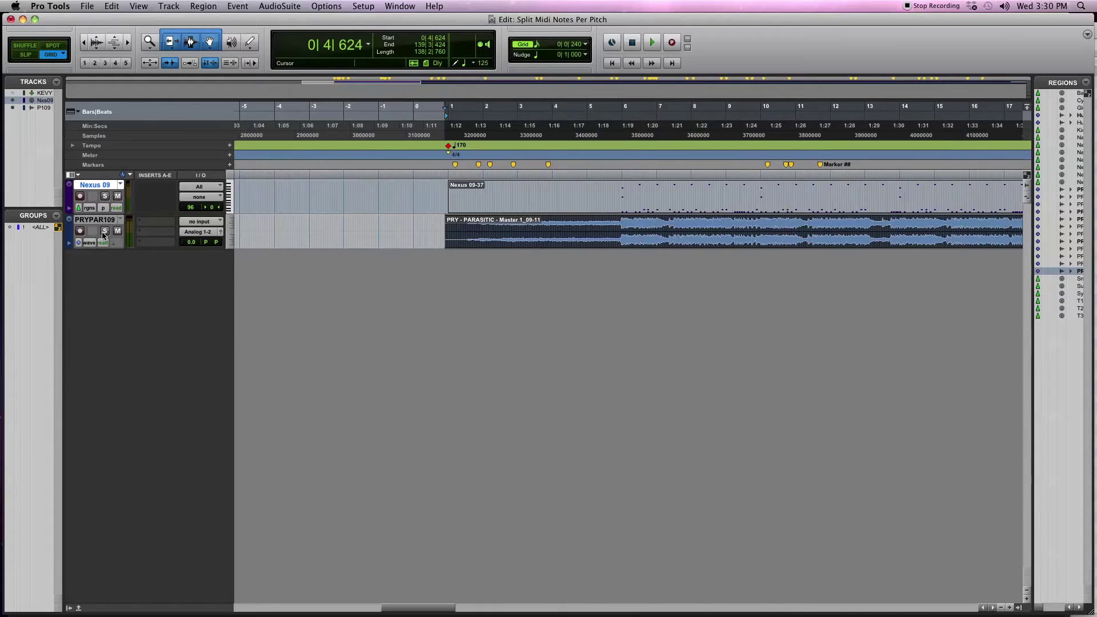
# - Make the Nexus 09 drum track taller
pyautogui.moveTo(85, 213); pyautogui.dragTo(84, 299)
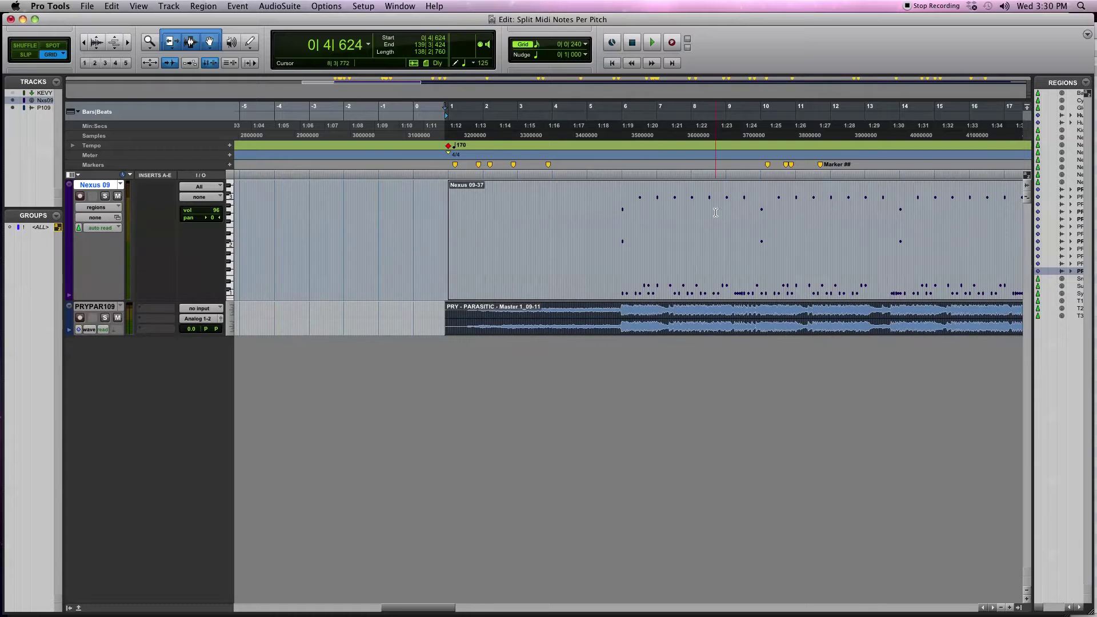
pyautogui.hscroll(5, 715, 213)
pyautogui.moveTo(622, 252); pyautogui.dragTo(714, 252)
# - Zoom in on the drum notes and play from bar 15 to check drums against the song
pyautogui.press('super+bracketright')
pyautogui.hscroll(5, 752, 255)
pyautogui.hscroll(3, 561, 223)
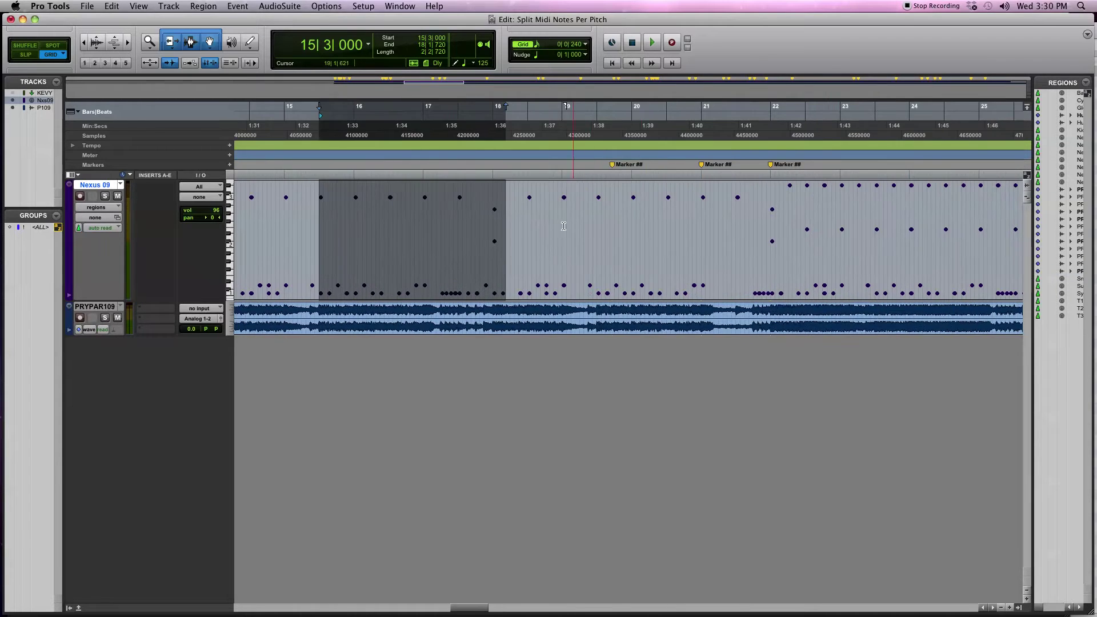
pyautogui.hscroll(-8, 710, 250)
pyautogui.hscroll(2, 721, 229)
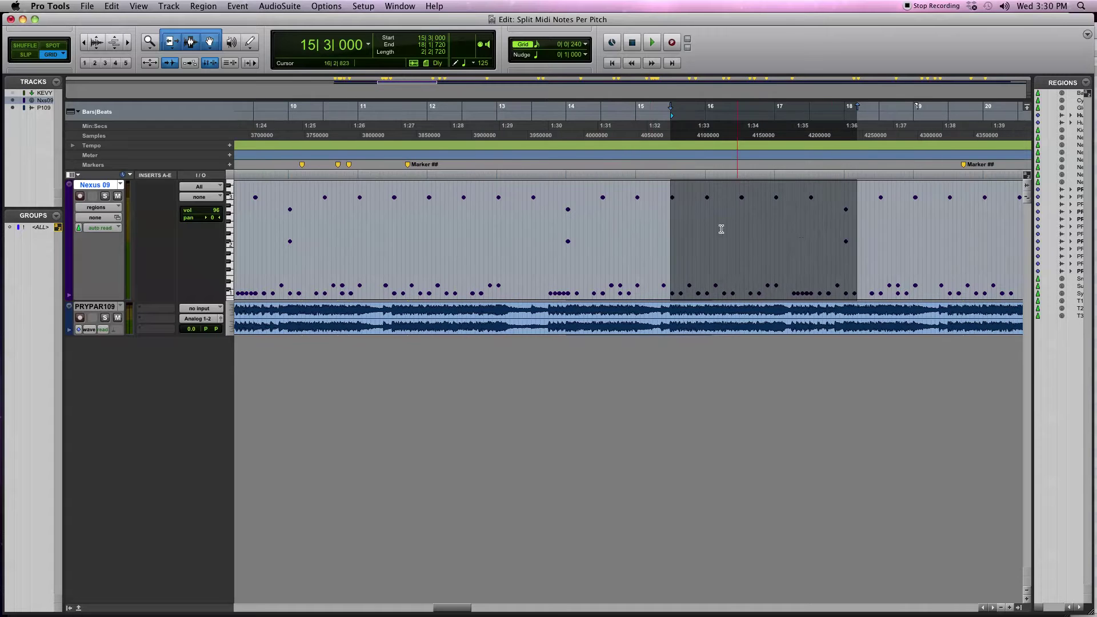
pyautogui.hscroll(1, 650, 212)
pyautogui.press('super+bracketright')
pyautogui.click(413, 213)
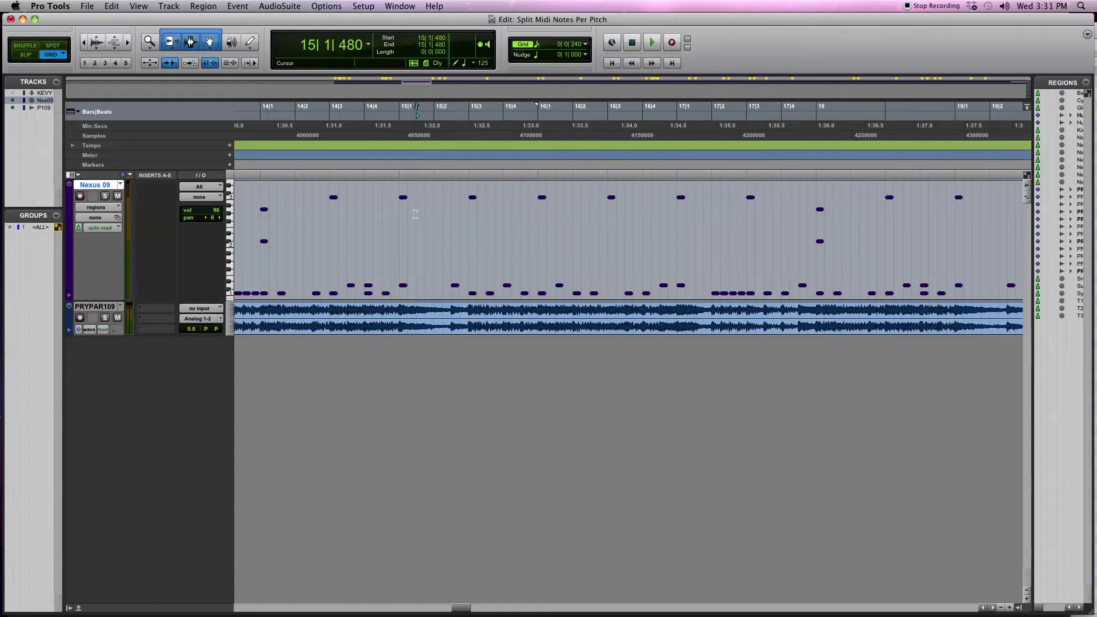
pyautogui.press('space')
# - Follow the playback along the timeline, then stop it
pyautogui.hscroll(2, 425, 211)
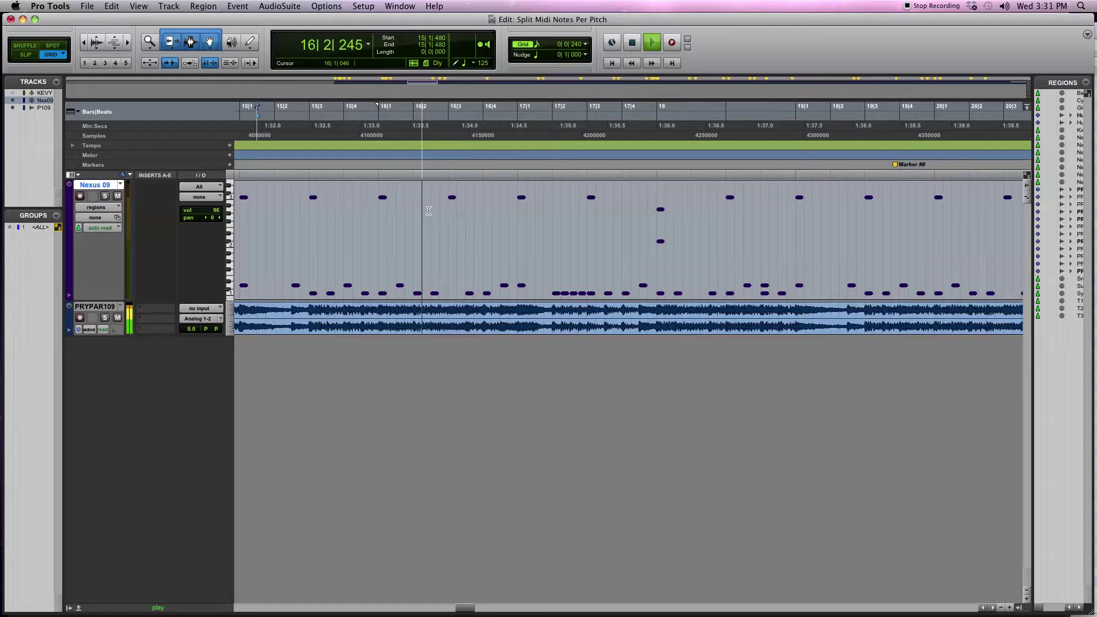
pyautogui.hscroll(1, 429, 211)
pyautogui.hscroll(2, 429, 211)
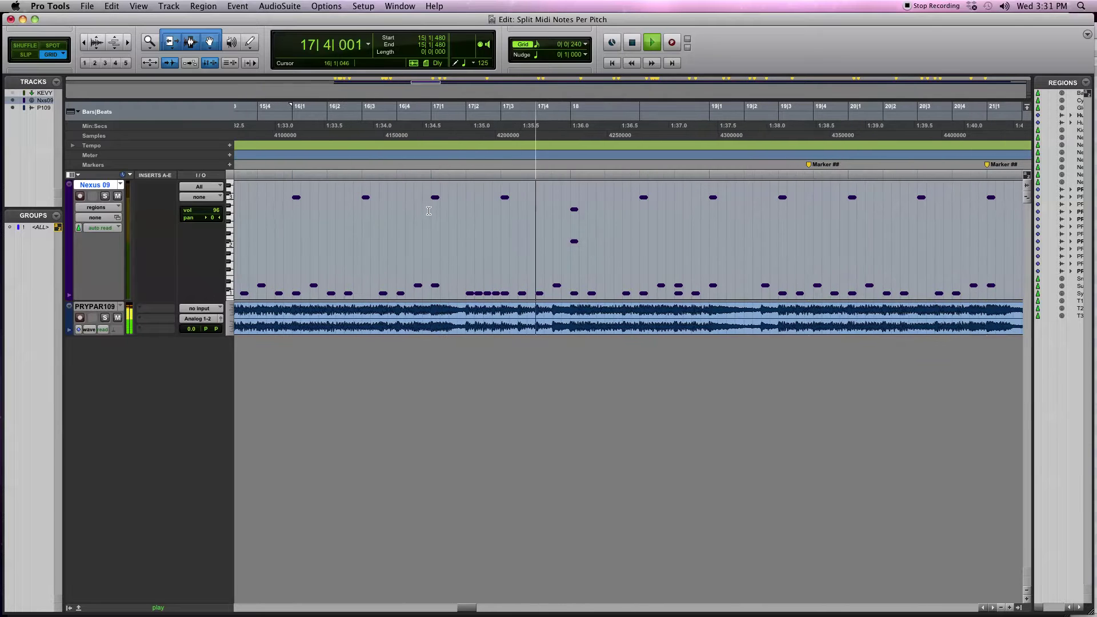
pyautogui.hscroll(1, 429, 211)
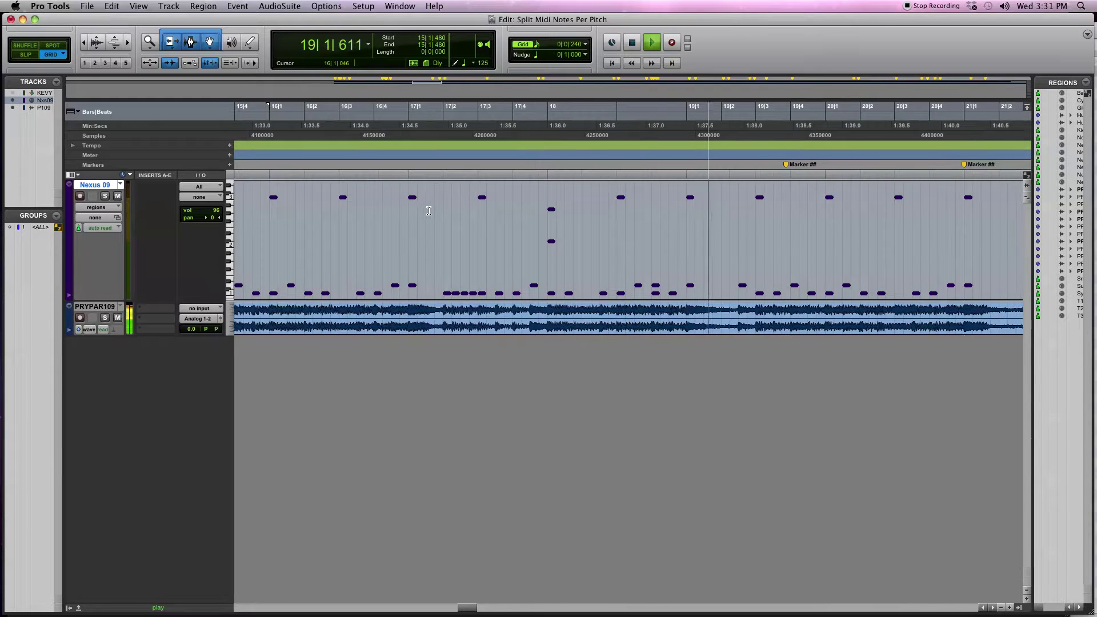
pyautogui.hscroll(10, 428, 211)
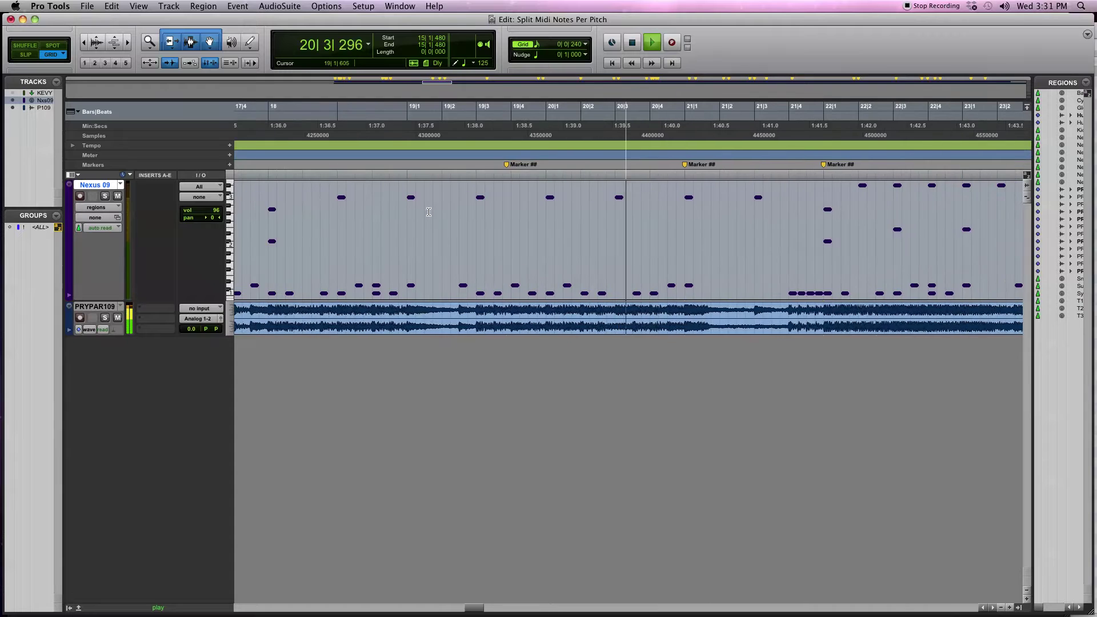
pyautogui.hscroll(7, 428, 211)
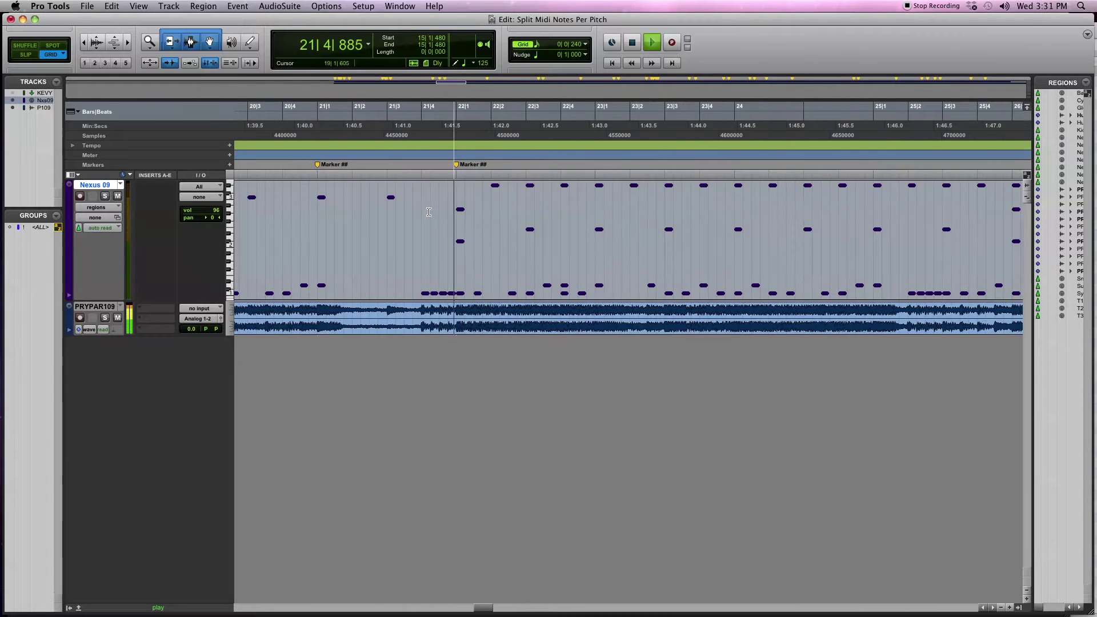
pyautogui.hscroll(2, 428, 212)
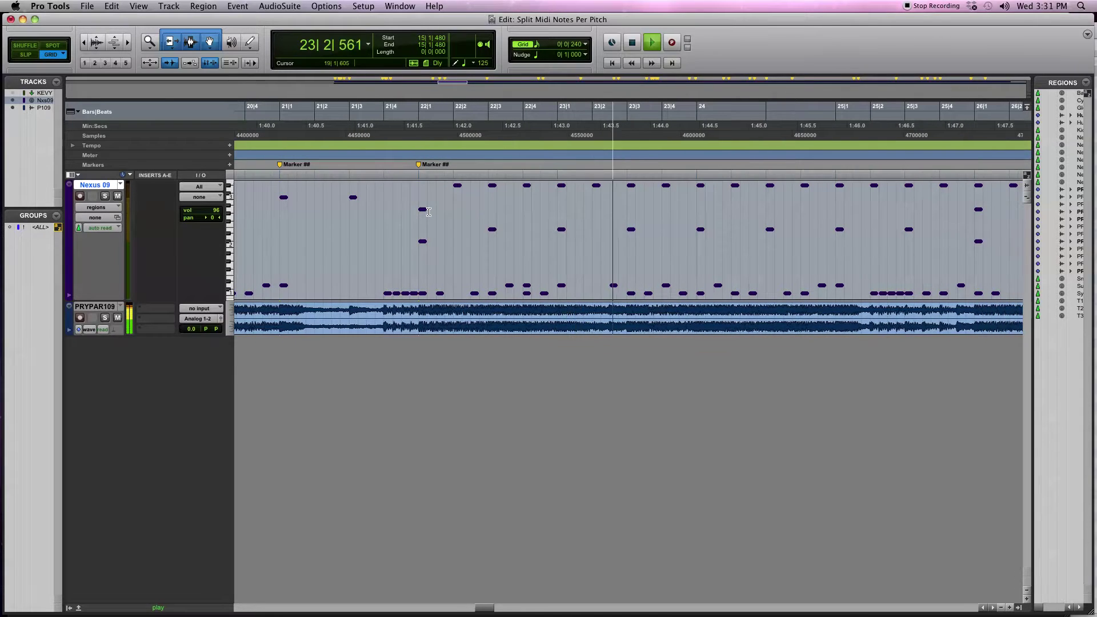
pyautogui.hscroll(4, 429, 211)
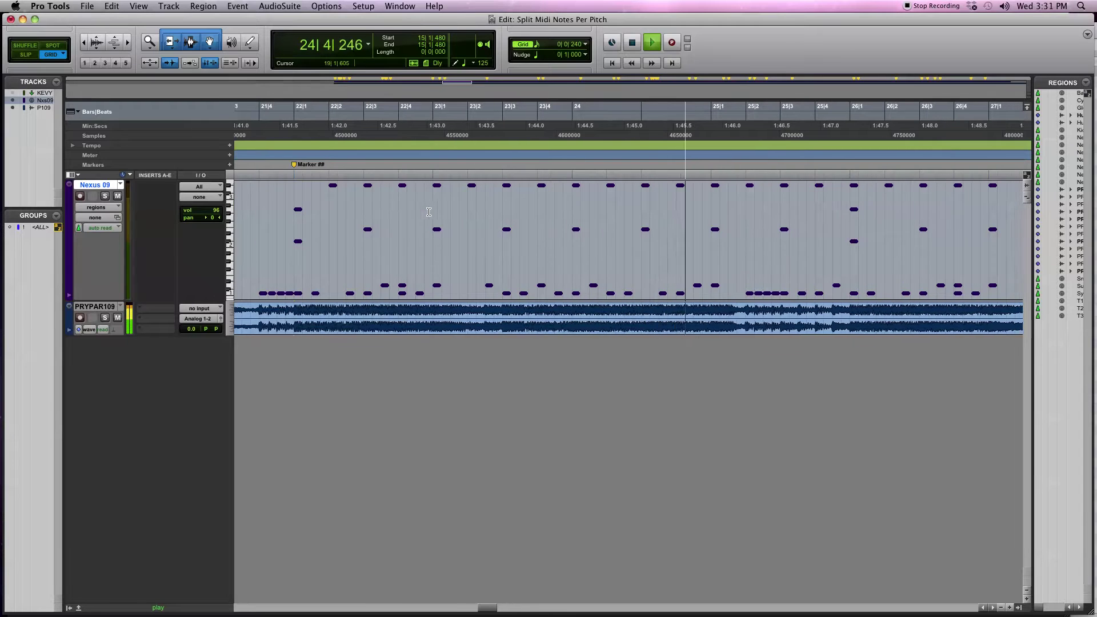
pyautogui.hscroll(3, 429, 212)
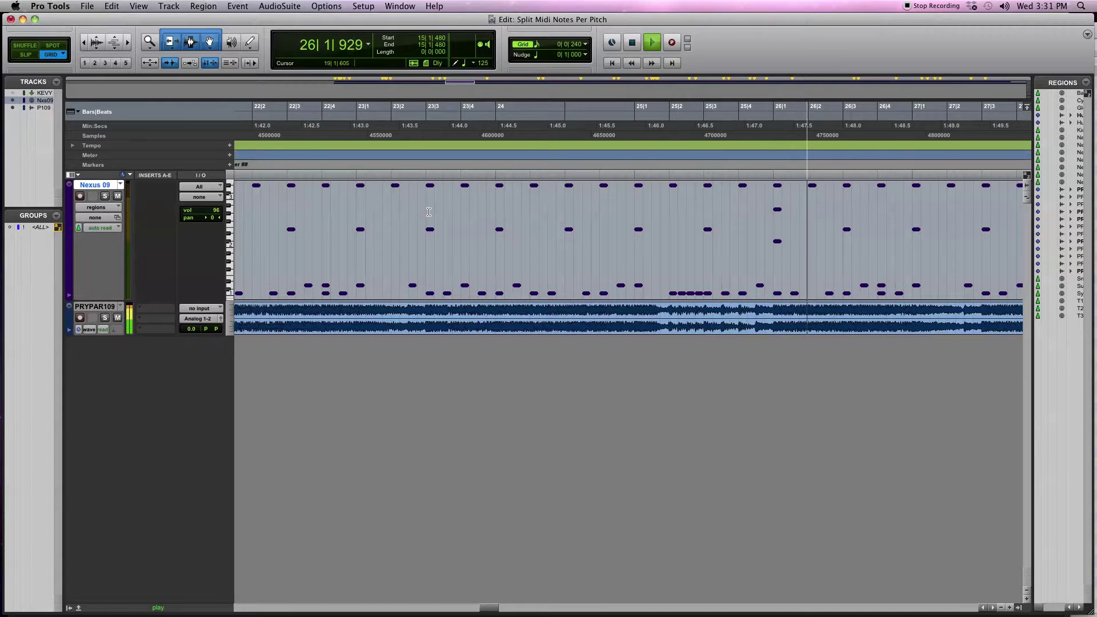
pyautogui.press('space')
# - Zoom out until the whole drum region and audio track are visible
pyautogui.press('super+bracketleft')
pyautogui.press('super+bracketleft')
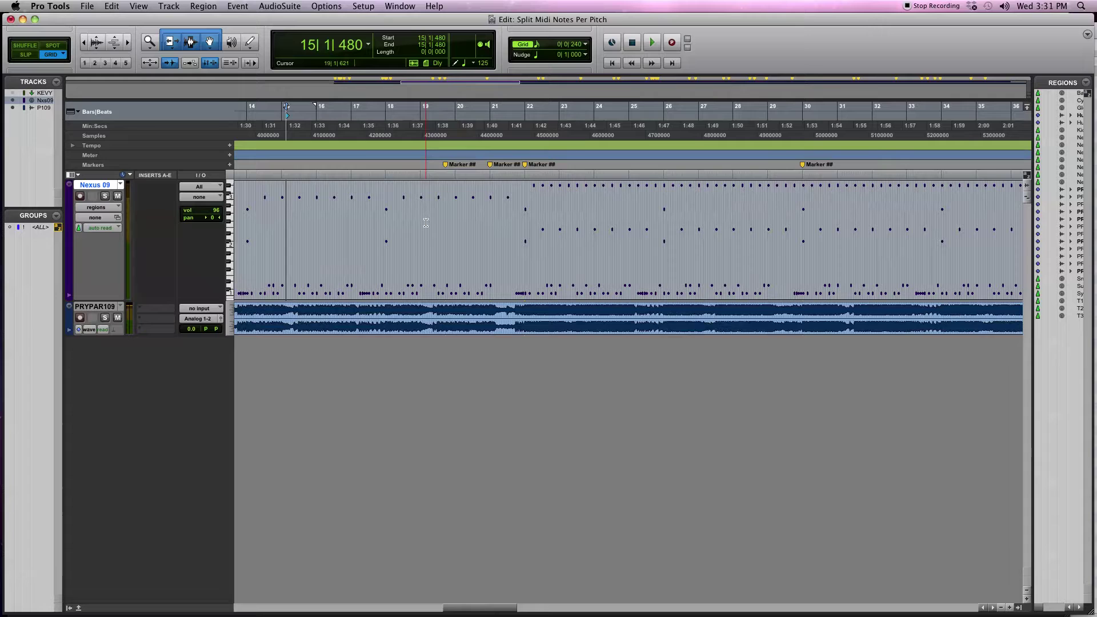
pyautogui.press('super+bracketleft')
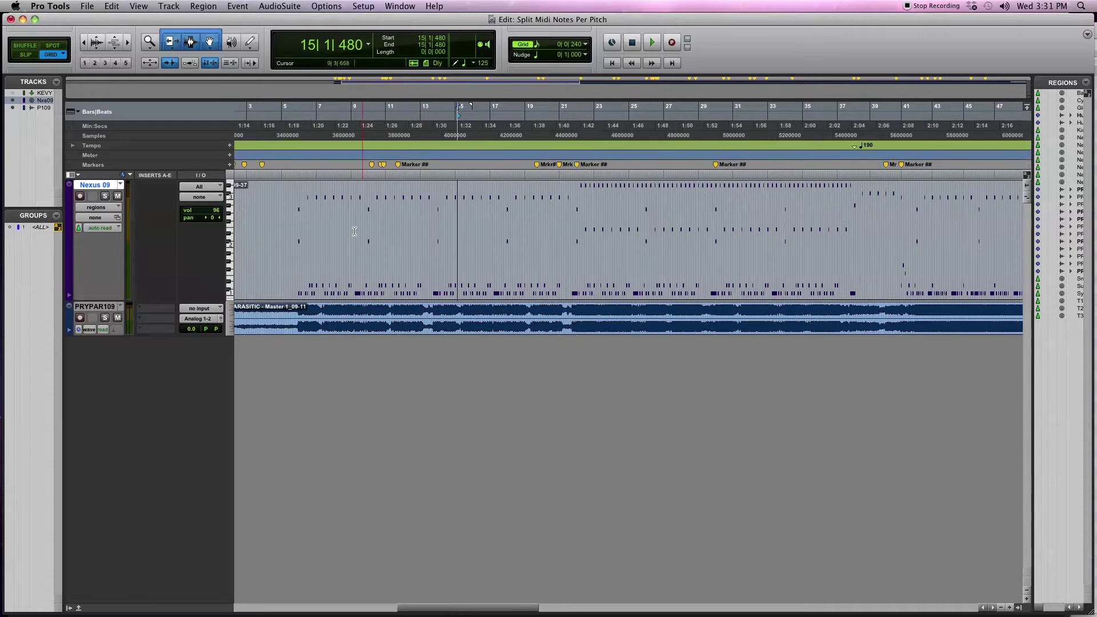
pyautogui.press('super+bracketleft')
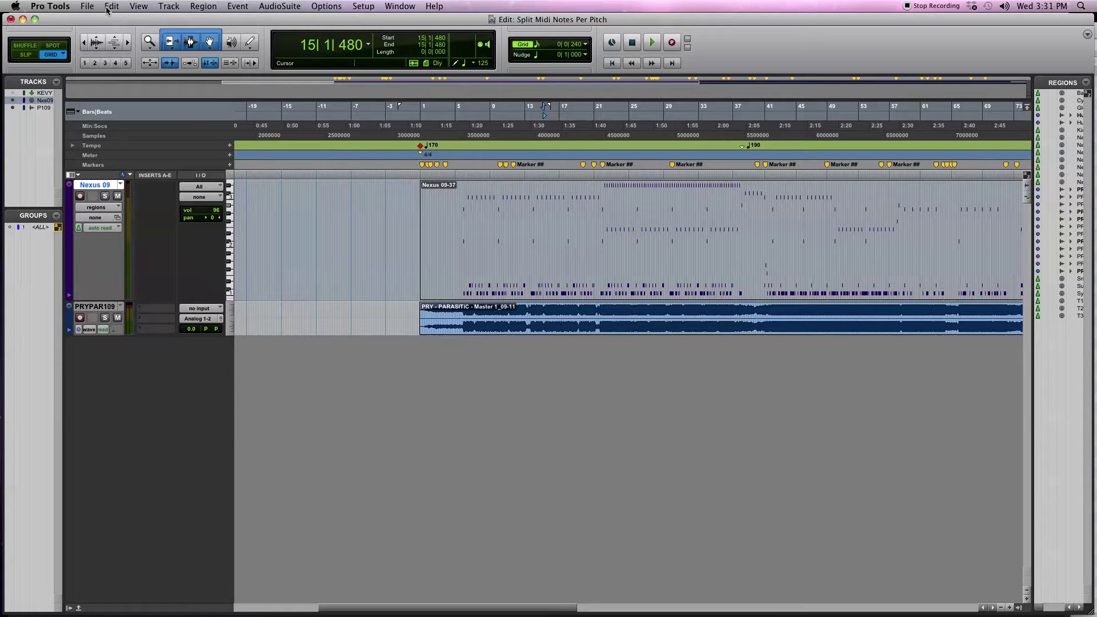
# - Open Event Operations > Select/Split Notes with All notes, Split notes, and Cut to a new track per pitch
pyautogui.click(237, 6)
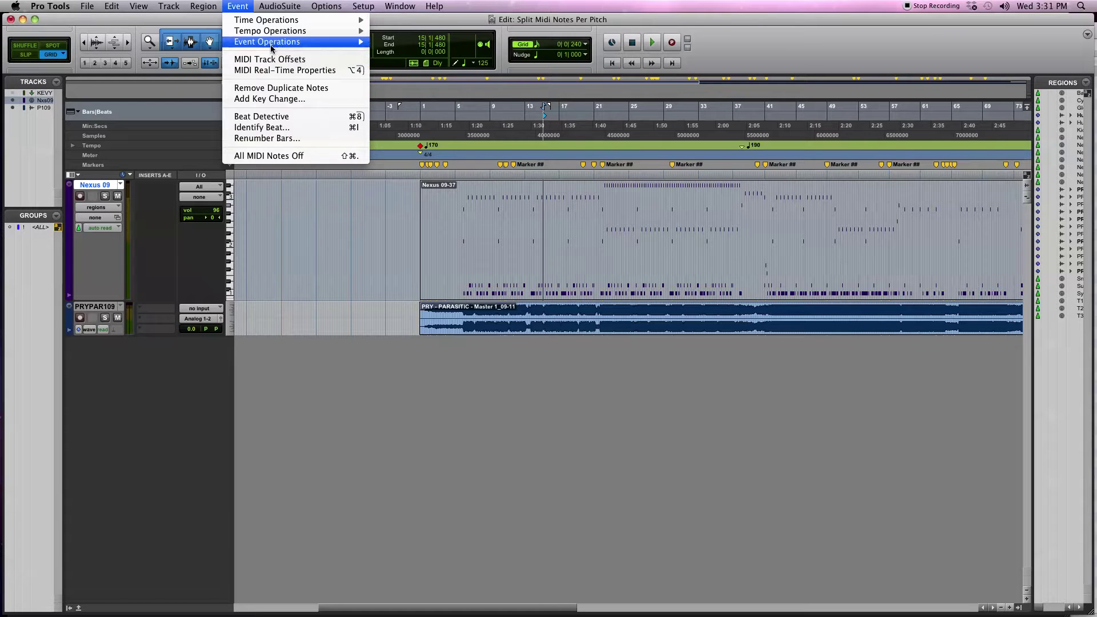
pyautogui.moveTo(298, 42)
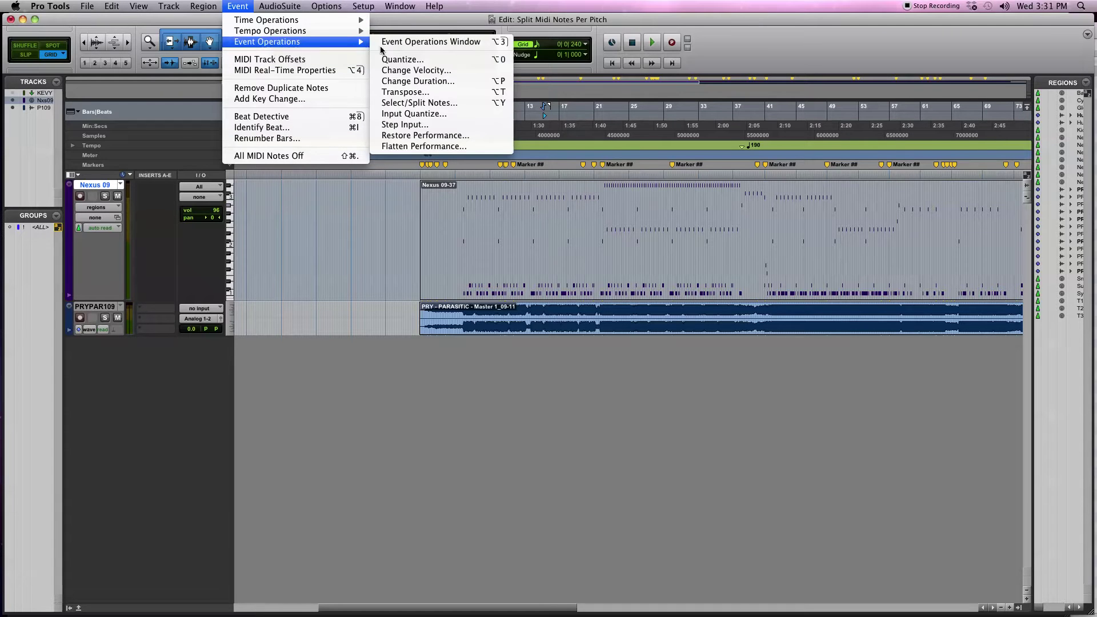
pyautogui.click(427, 108)
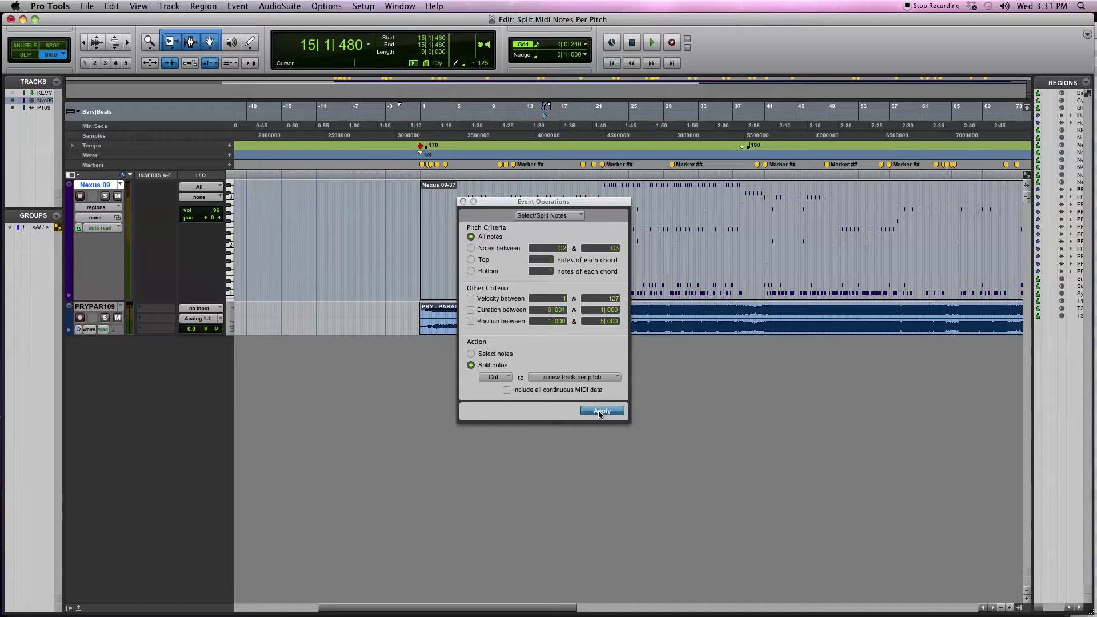
# - Apply the split to the drum MIDI region, creating 15 per-pitch tracks, and close Event Operations
pyautogui.click(721, 262)
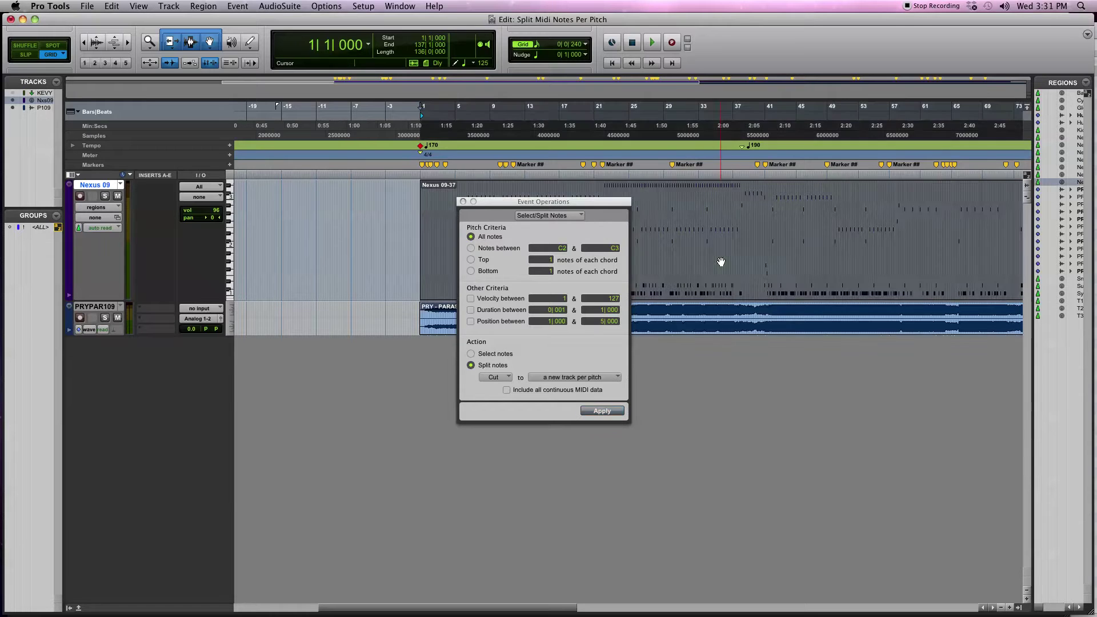
pyautogui.click(604, 411)
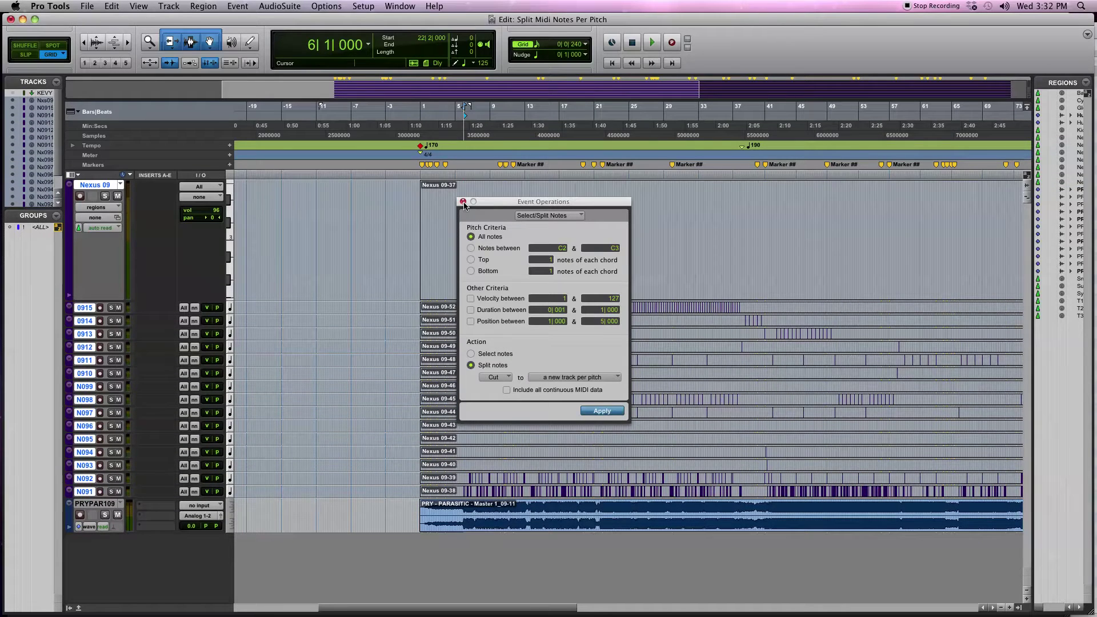
pyautogui.click(463, 201)
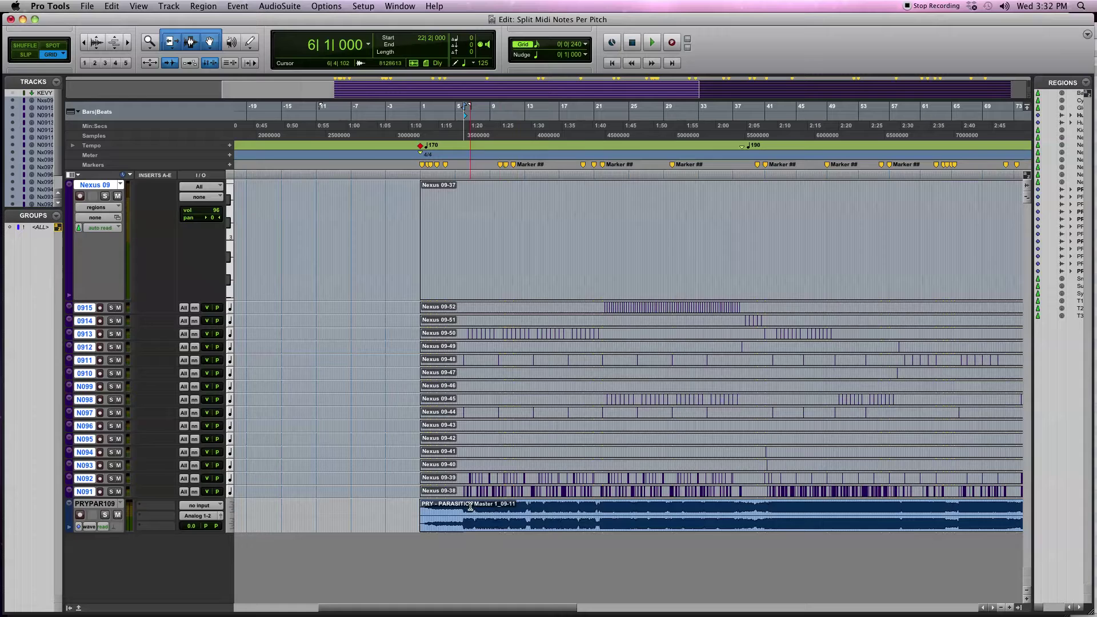
# - Zoom in, deselect all tracks and bring up the New Tracks dialog
pyautogui.hscroll(3, 633, 513)
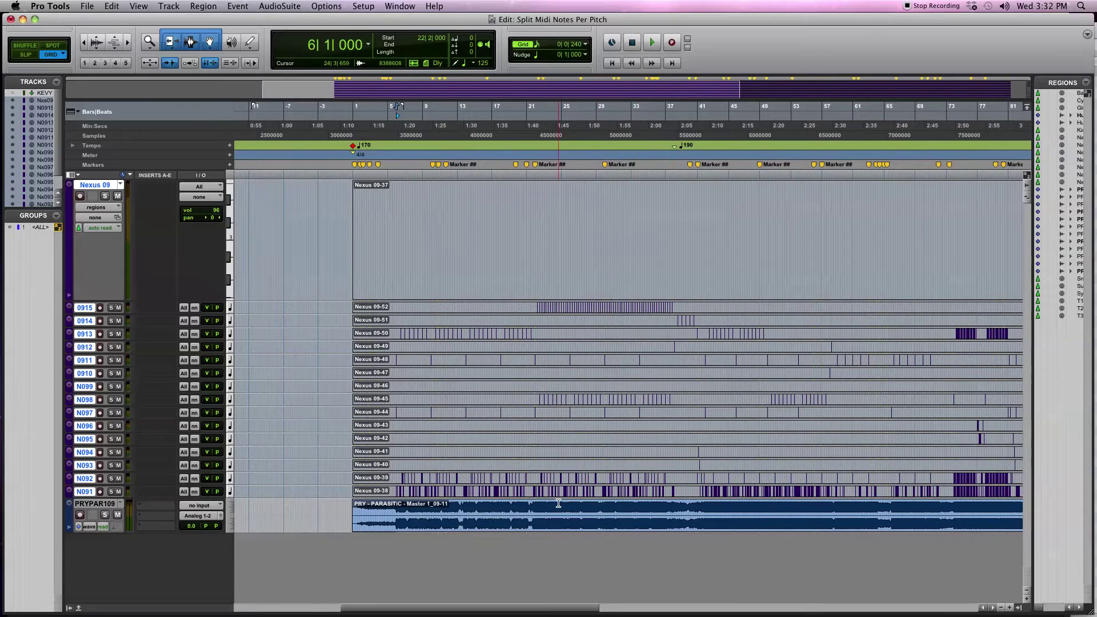
pyautogui.press('super+bracketright')
pyautogui.hscroll(3, 465, 482)
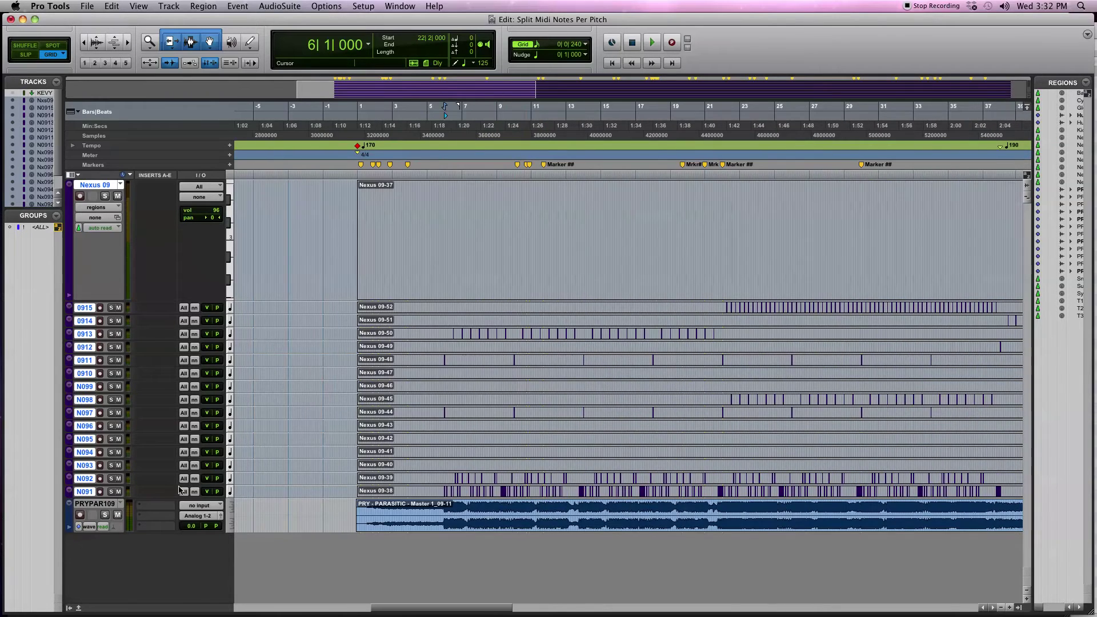
pyautogui.keyDown('alt'); pyautogui.click(91, 492); pyautogui.keyUp('alt')
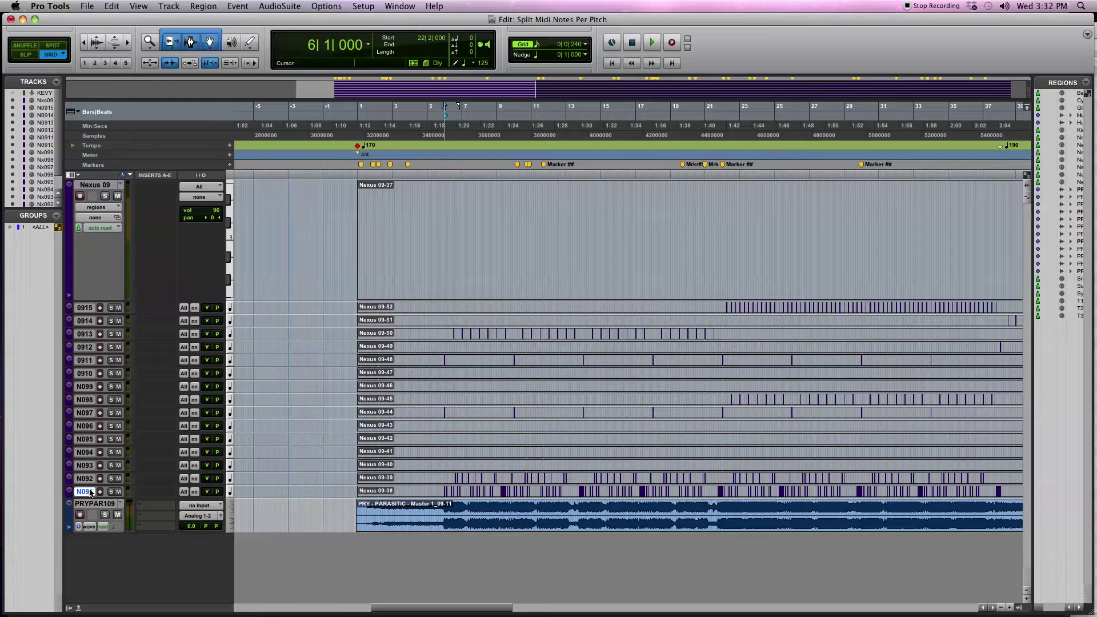
pyautogui.press('super+shift+n')
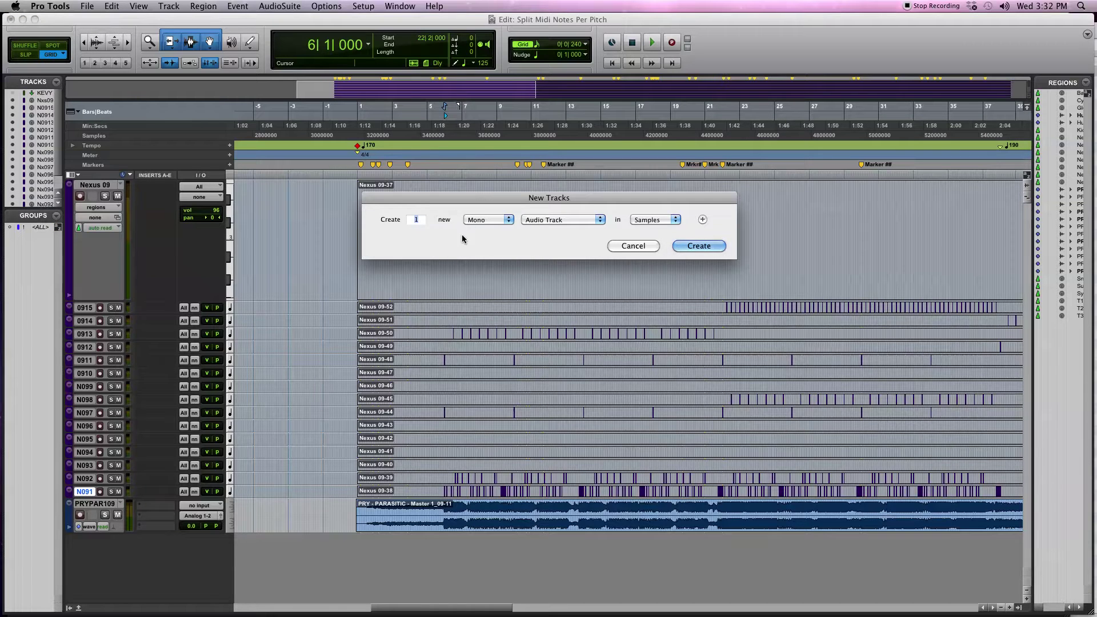
# - Create 3 new stereo Aux Input tracks
pyautogui.click(495, 221)
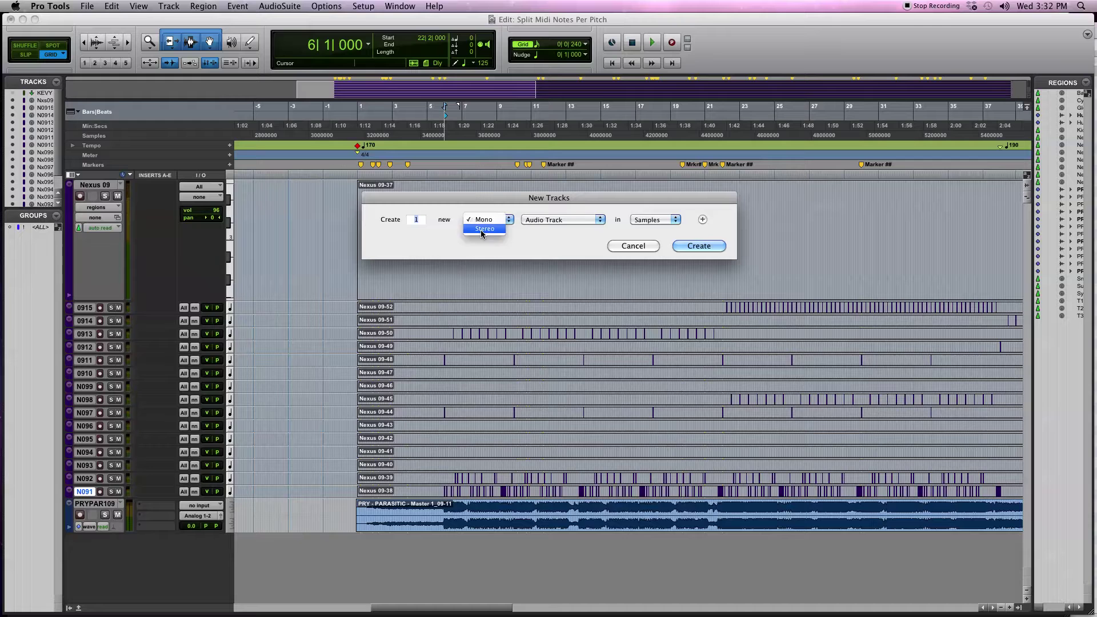
pyautogui.click(483, 229)
pyautogui.write('3')
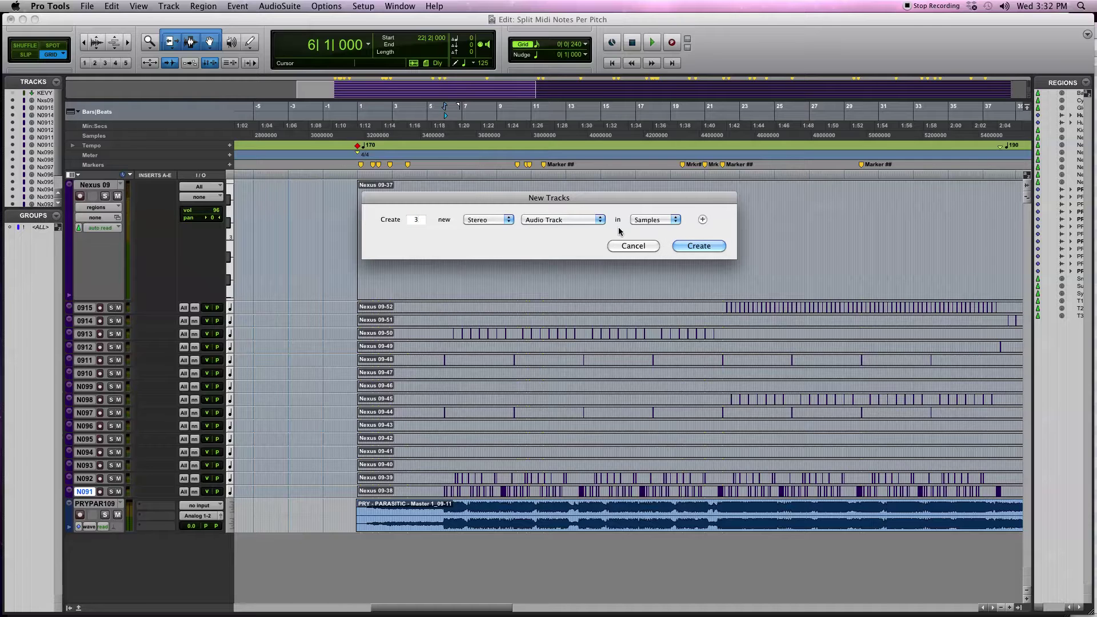
pyautogui.click(575, 219)
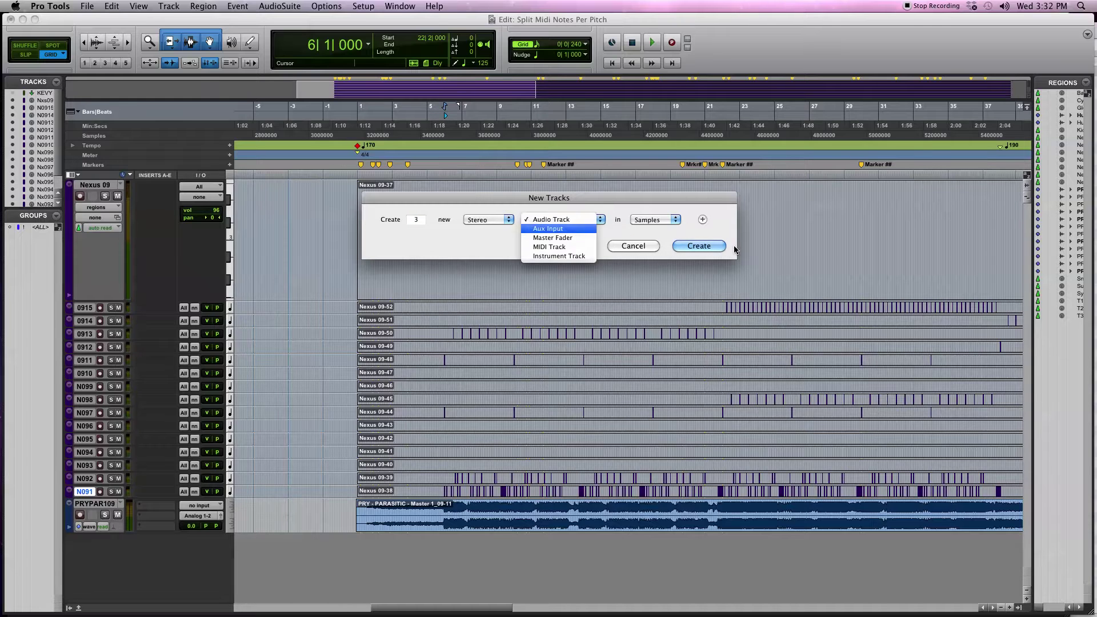
pyautogui.click(575, 230)
pyautogui.click(708, 245)
pyautogui.scroll(-3, 263, 432)
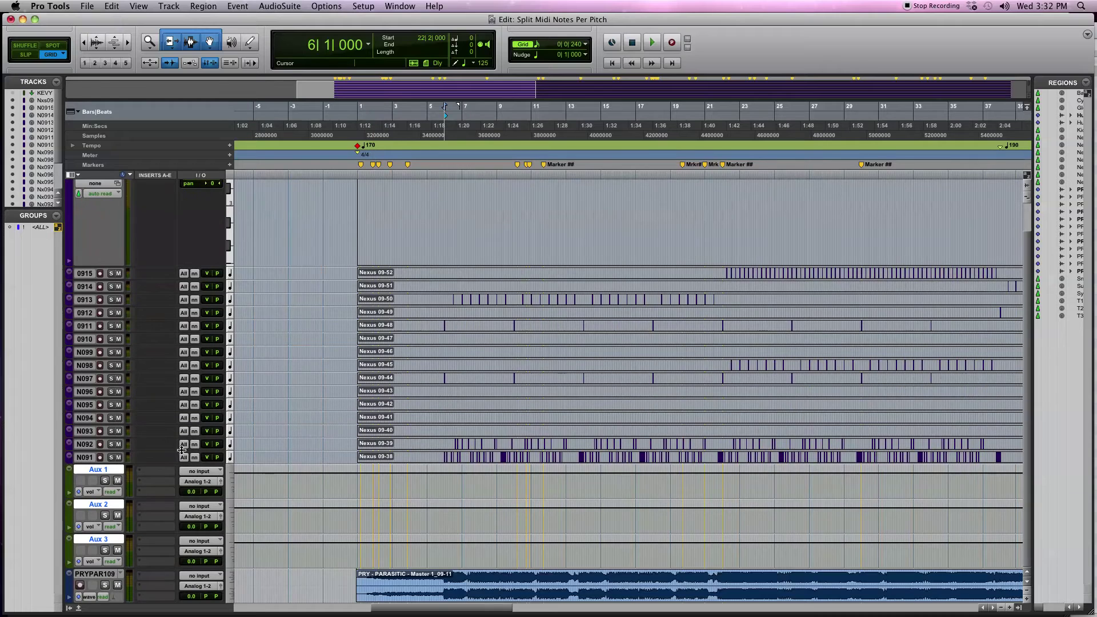
# - Rename Aux 1, Aux 2 and Aux 3 to kick direct, kick oh and kik room
pyautogui.rightClick(90, 469)
pyautogui.click(131, 529)
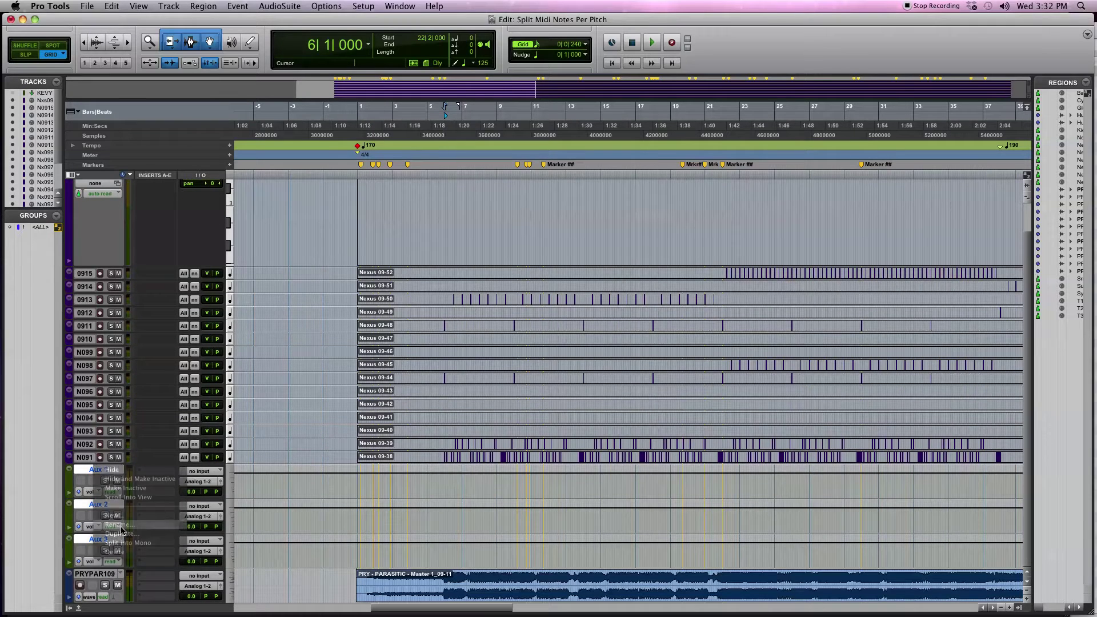
pyautogui.write('kick direct')
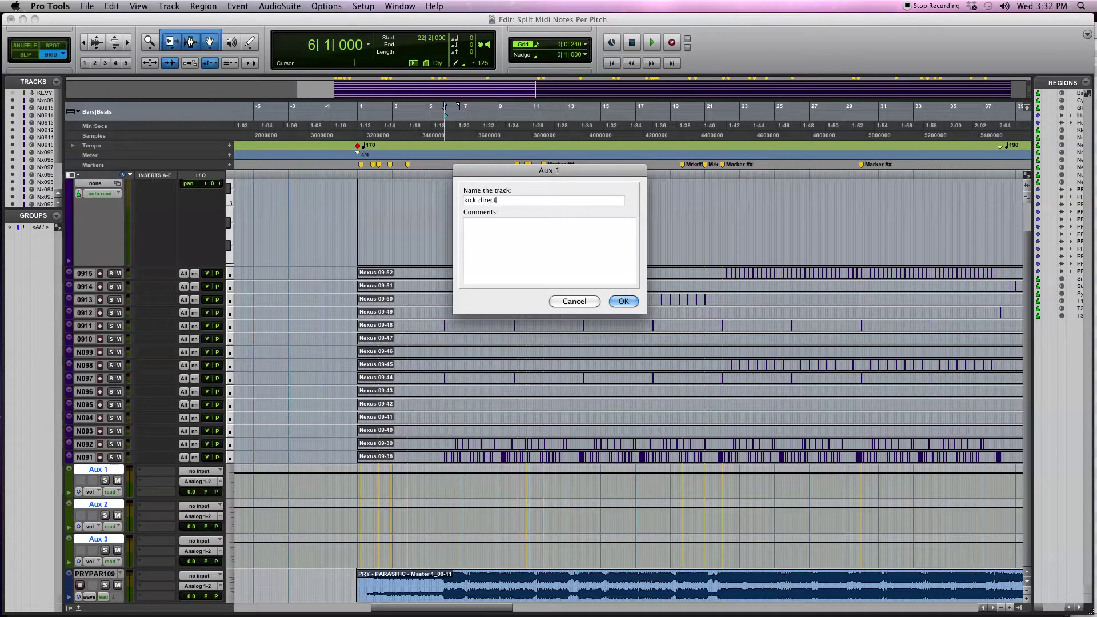
pyautogui.press('super+Right')
pyautogui.write('kick oh')
pyautogui.press('super+Right')
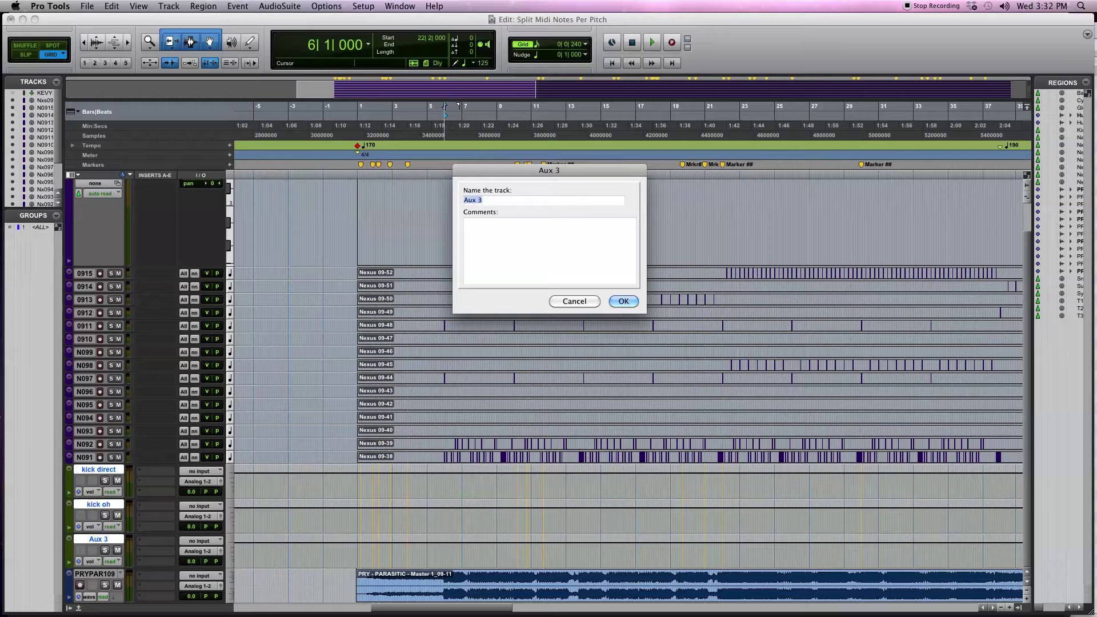
pyautogui.write('kik room')
pyautogui.press('Return')
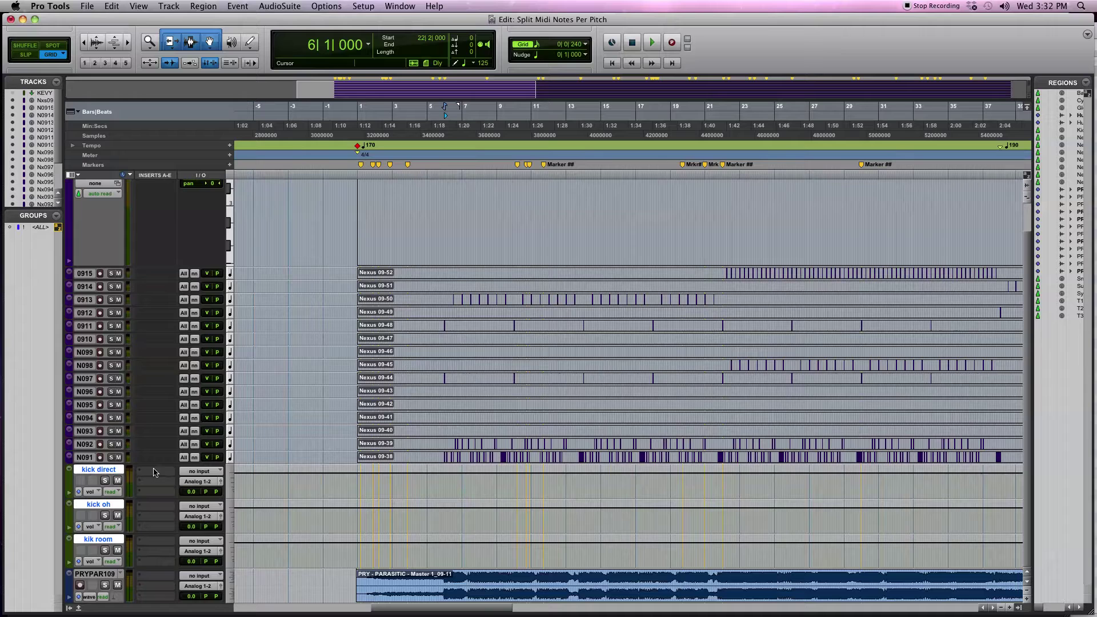
# - Rename per-pitch track N091 to Kick mid
pyautogui.doubleClick(84, 457)
pyautogui.write('Kid')
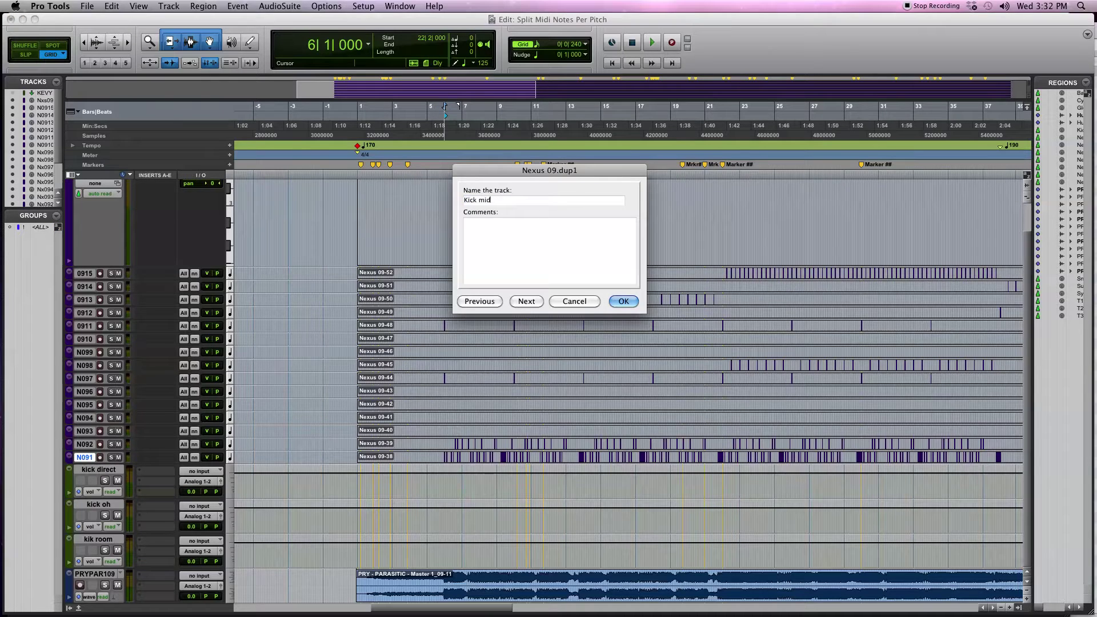
pyautogui.press('Return')
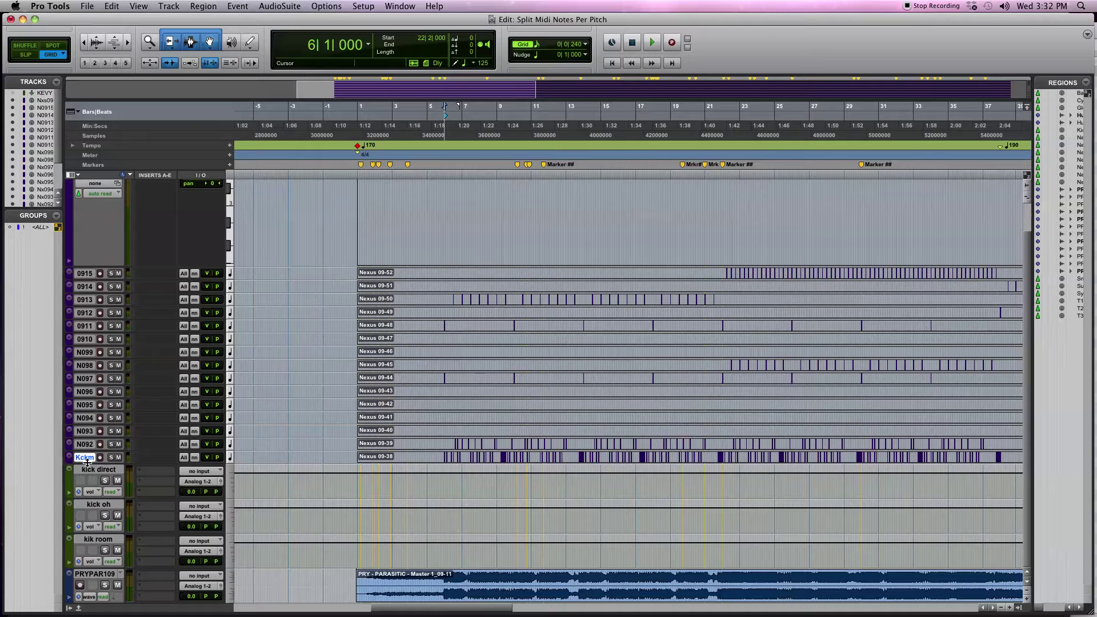
# - Enlarge the Kick mid track and insert the Slate Trigger plug-in on kick direct
pyautogui.moveTo(87, 462); pyautogui.dragTo(87, 483)
pyautogui.click(153, 493)
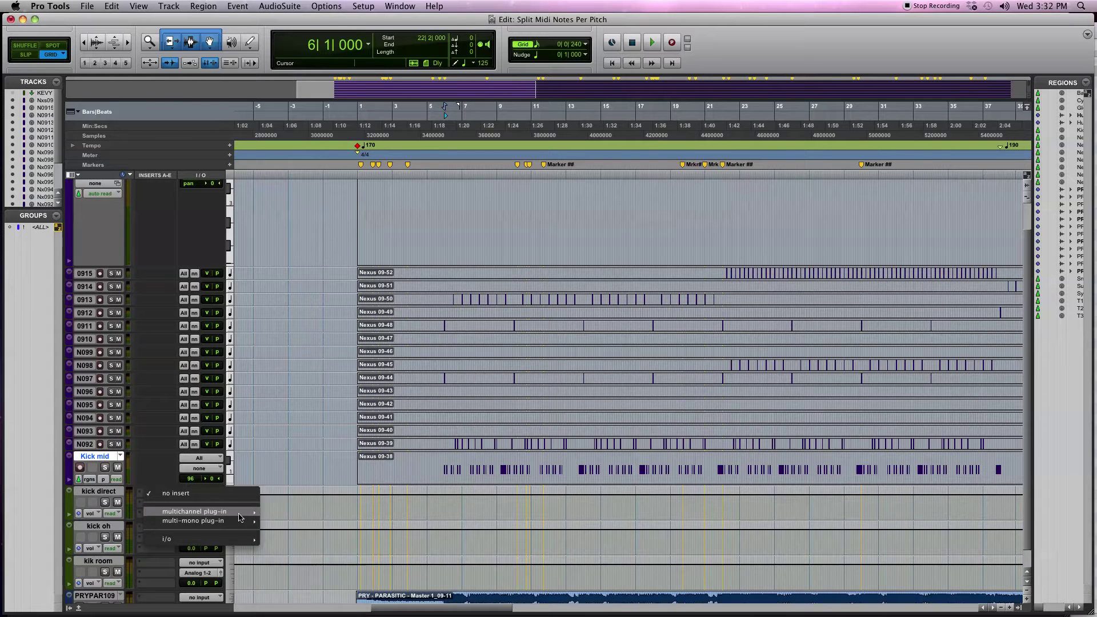
pyautogui.moveTo(243, 512)
pyautogui.moveTo(320, 607)
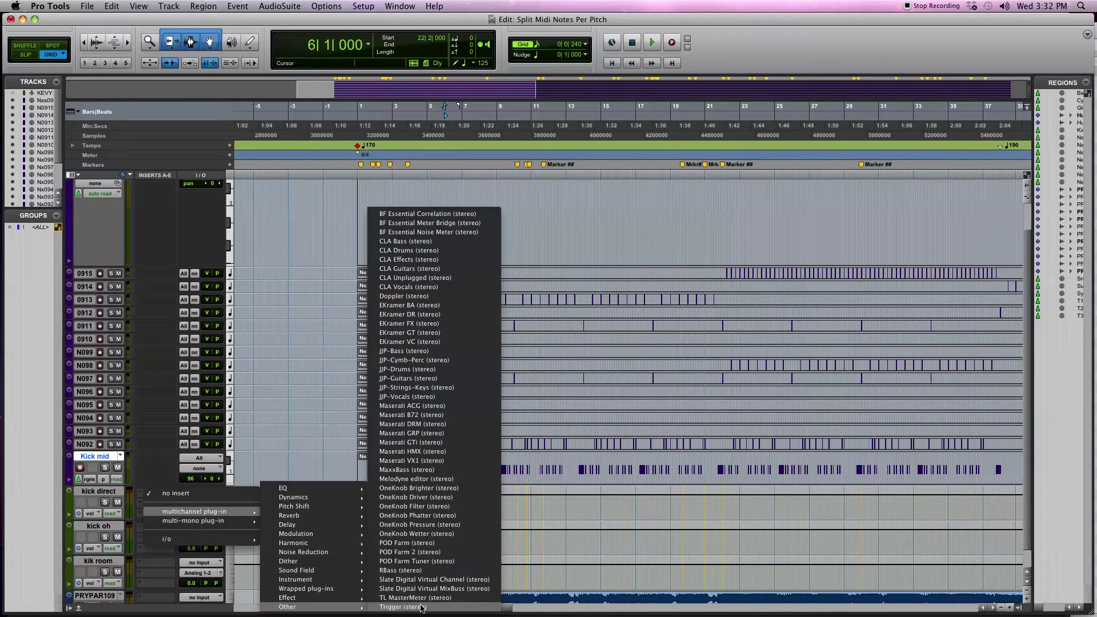
pyautogui.click(421, 607)
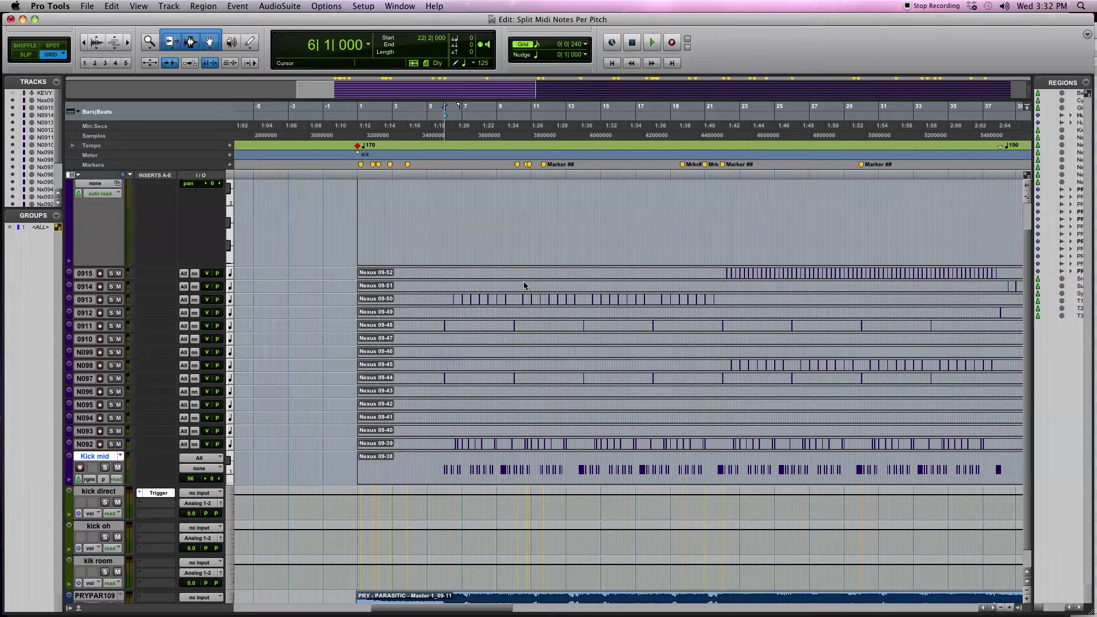
# - In Trigger's browser, navigate to Documents > All Drum Samples > Kicks
pyautogui.doubleClick(349, 278)
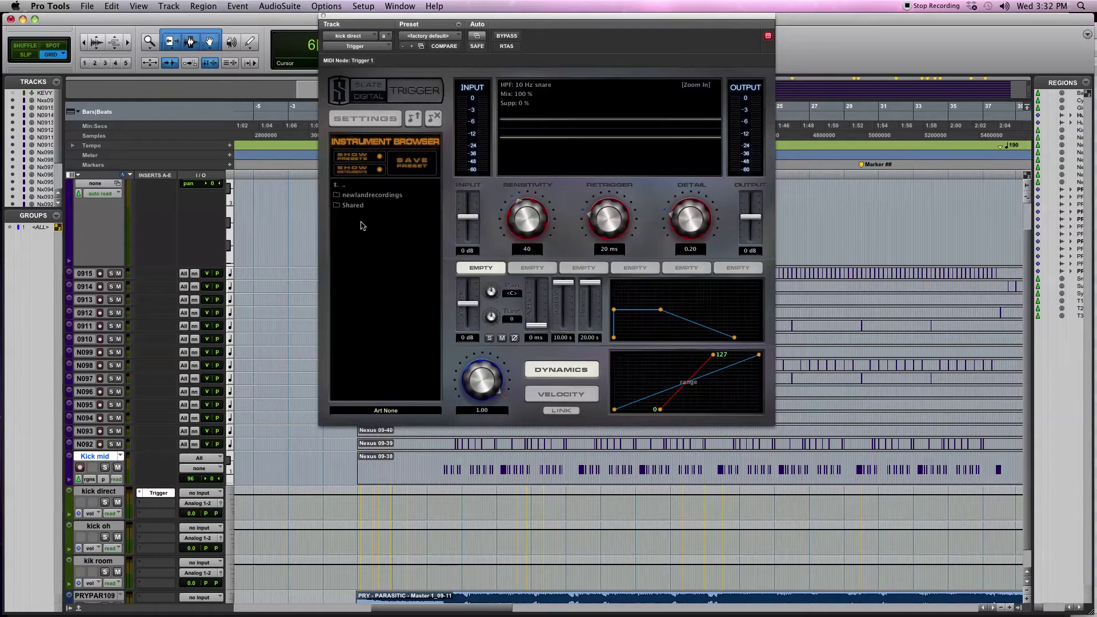
pyautogui.doubleClick(359, 203)
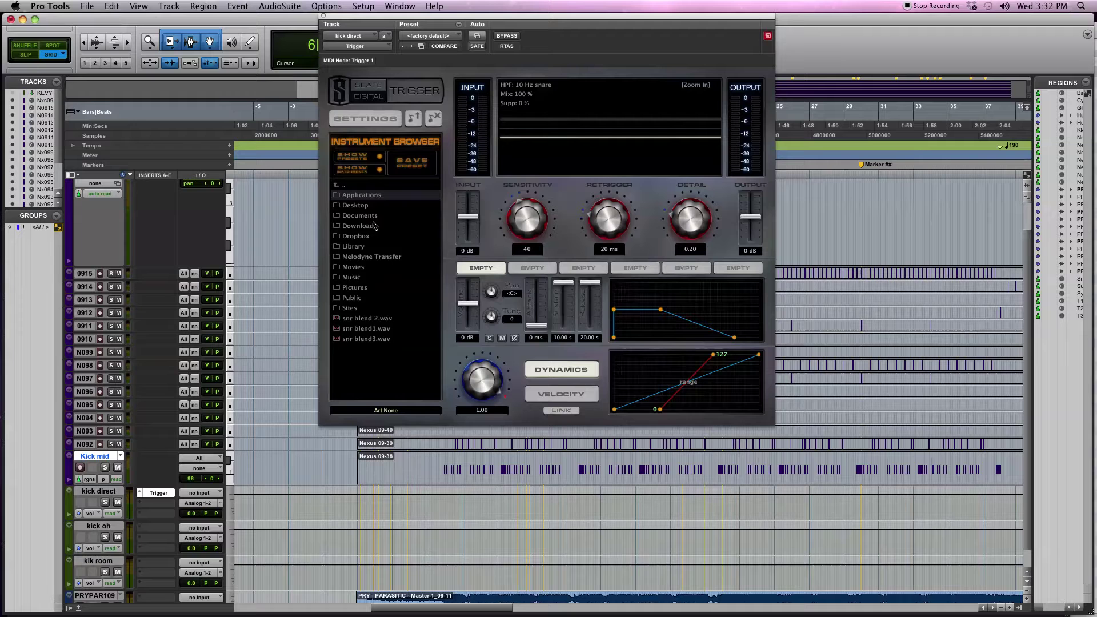
pyautogui.doubleClick(364, 216)
pyautogui.doubleClick(360, 196)
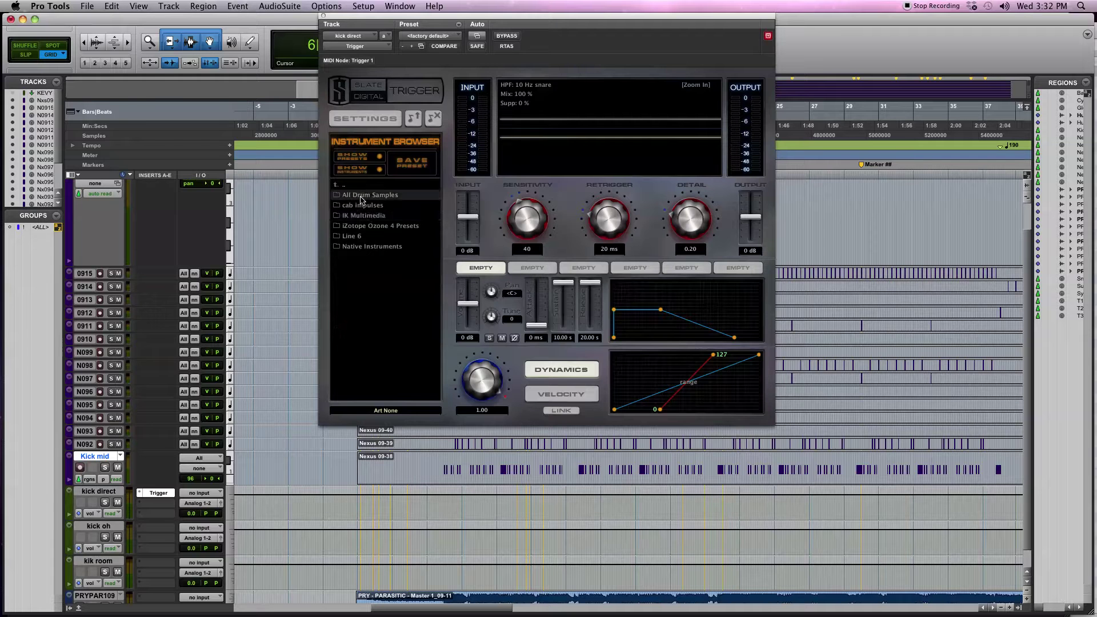
pyautogui.doubleClick(358, 258)
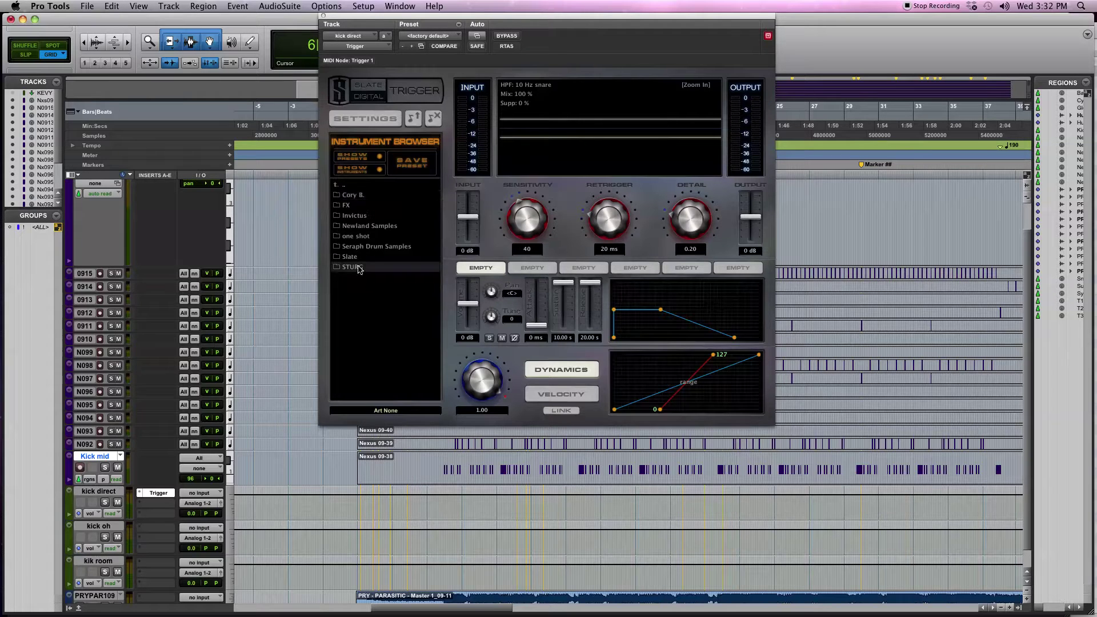
pyautogui.doubleClick(351, 183)
pyautogui.doubleClick(352, 267)
pyautogui.doubleClick(350, 216)
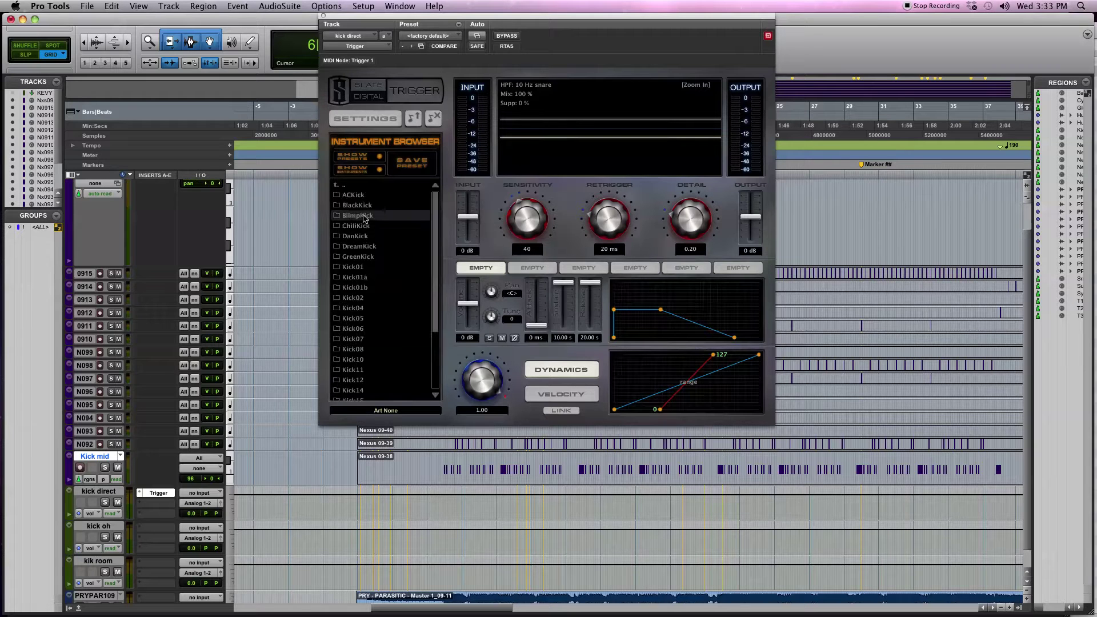
# - Load Kick 10 Z1 from the Kick10 folder into slot 1, audition it, and show the MIDI settings
pyautogui.scroll(-3, 367, 252)
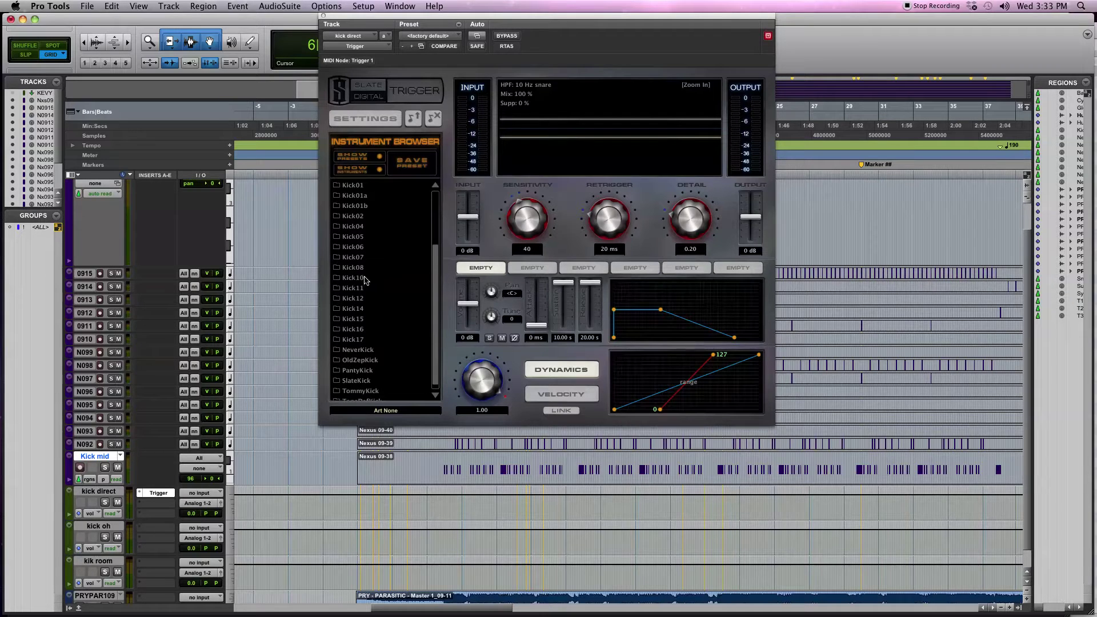
pyautogui.click(366, 278)
pyautogui.doubleClick(353, 278)
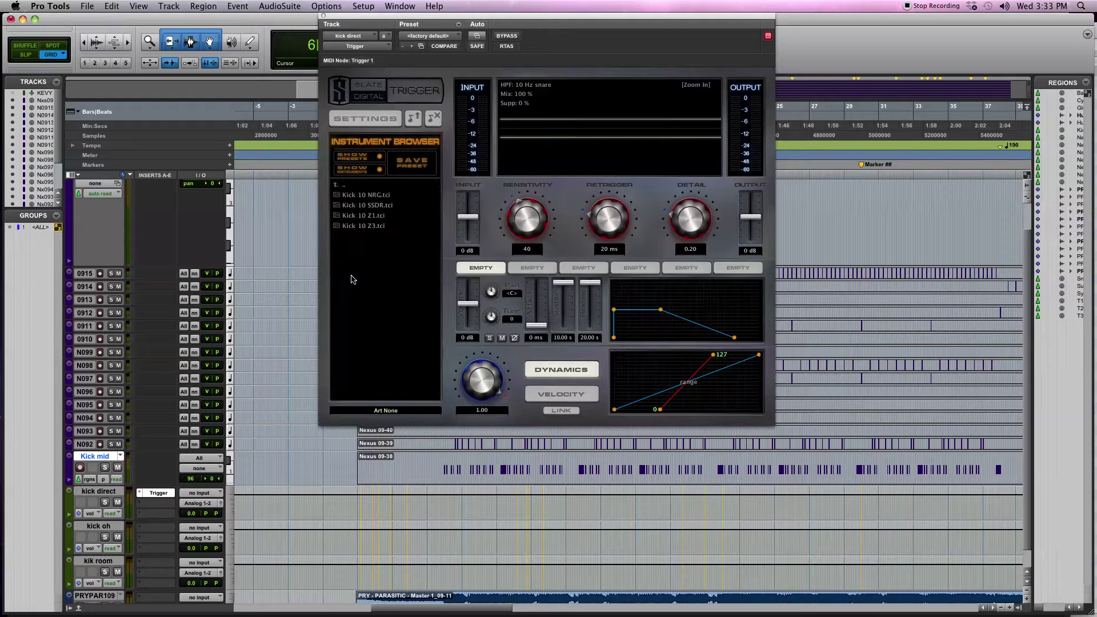
pyautogui.doubleClick(378, 216)
pyautogui.click(666, 94)
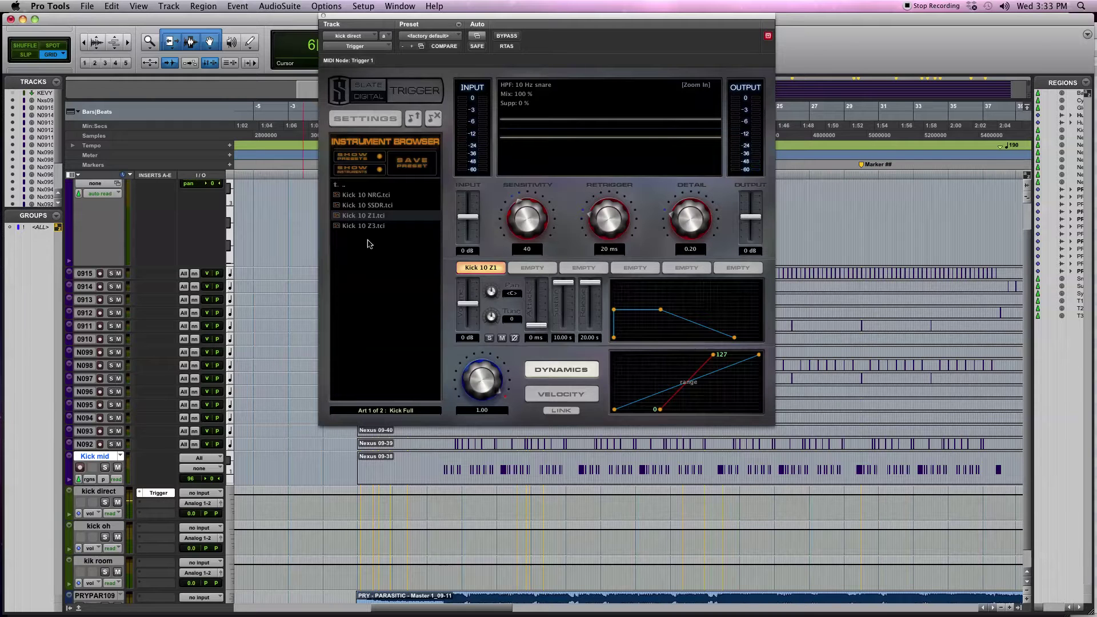
pyautogui.click(373, 121)
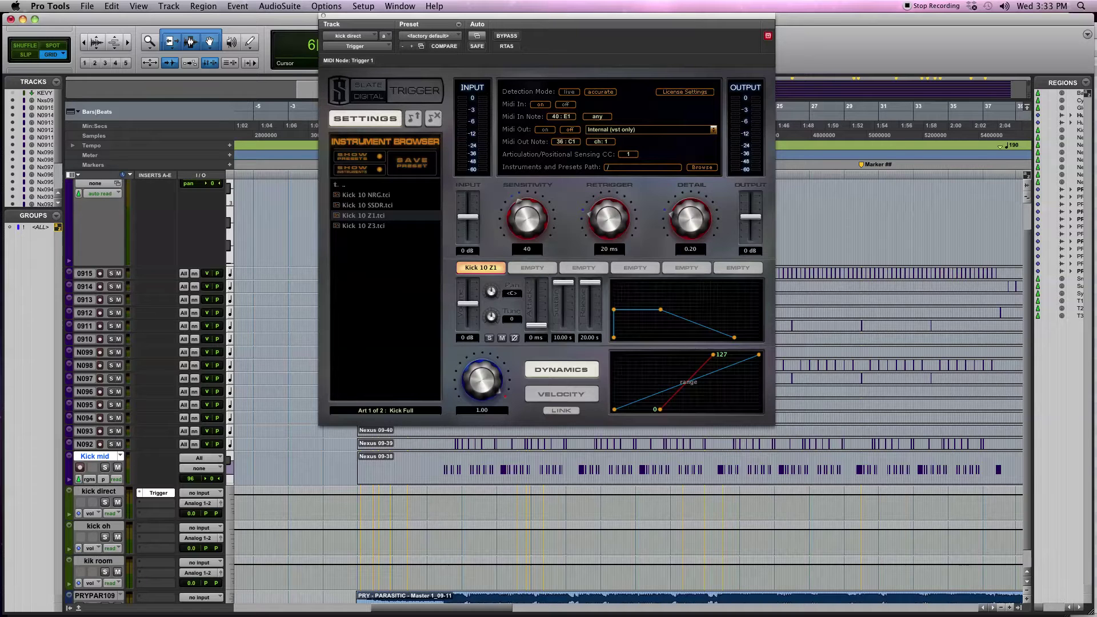
# - Route the Kick mid track's MIDI output to Trigger 1
pyautogui.click(297, 468)
pyautogui.click(190, 470)
pyautogui.click(229, 477)
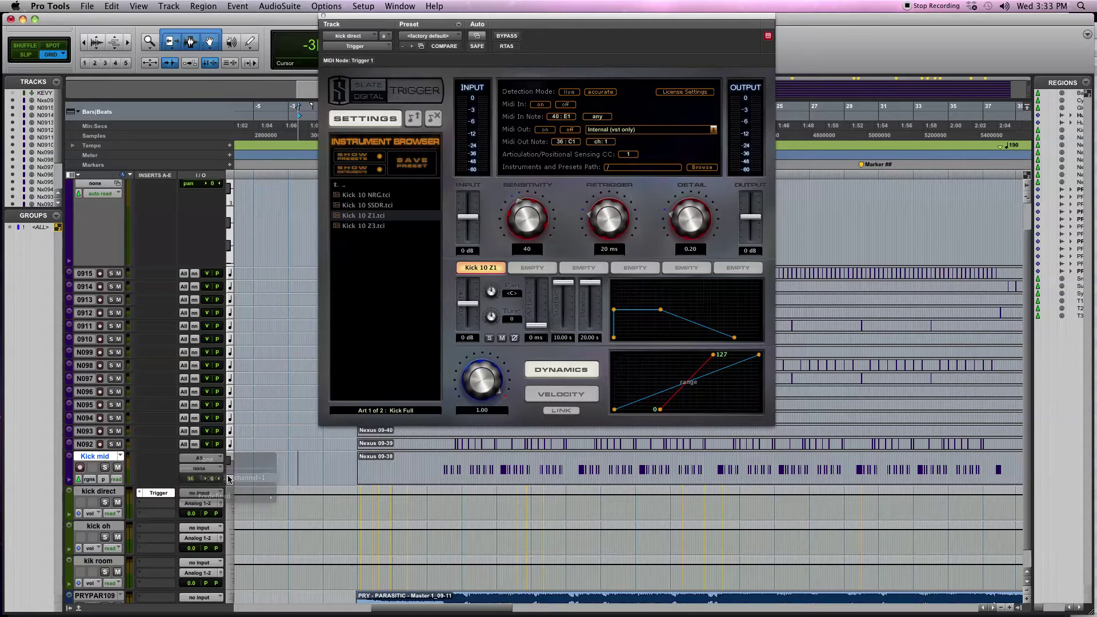
# - Play the kick region with PRYPAR109 muted, then copy the Trigger insert to kick oh
pyautogui.click(420, 478)
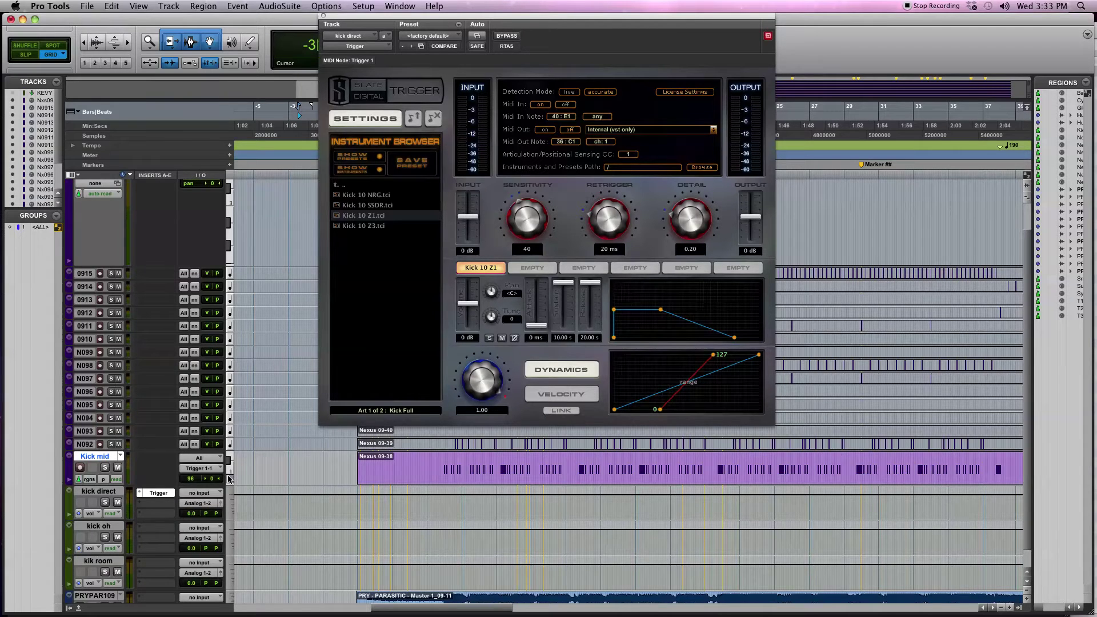
pyautogui.click(438, 461)
pyautogui.scroll(-1, 114, 588)
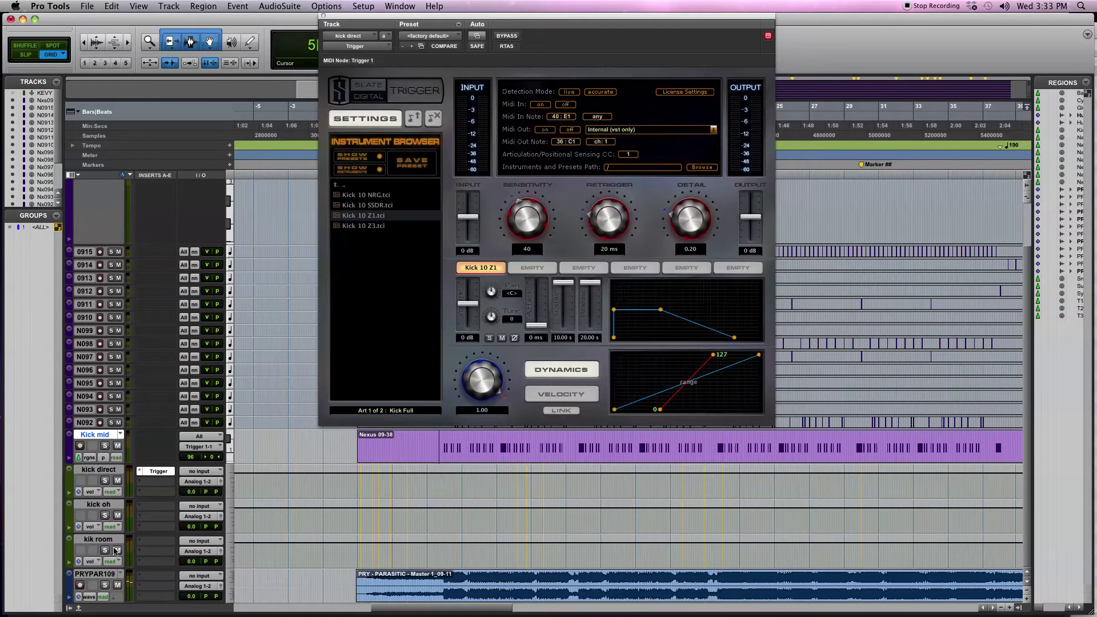
pyautogui.press('space')
pyautogui.click(118, 585)
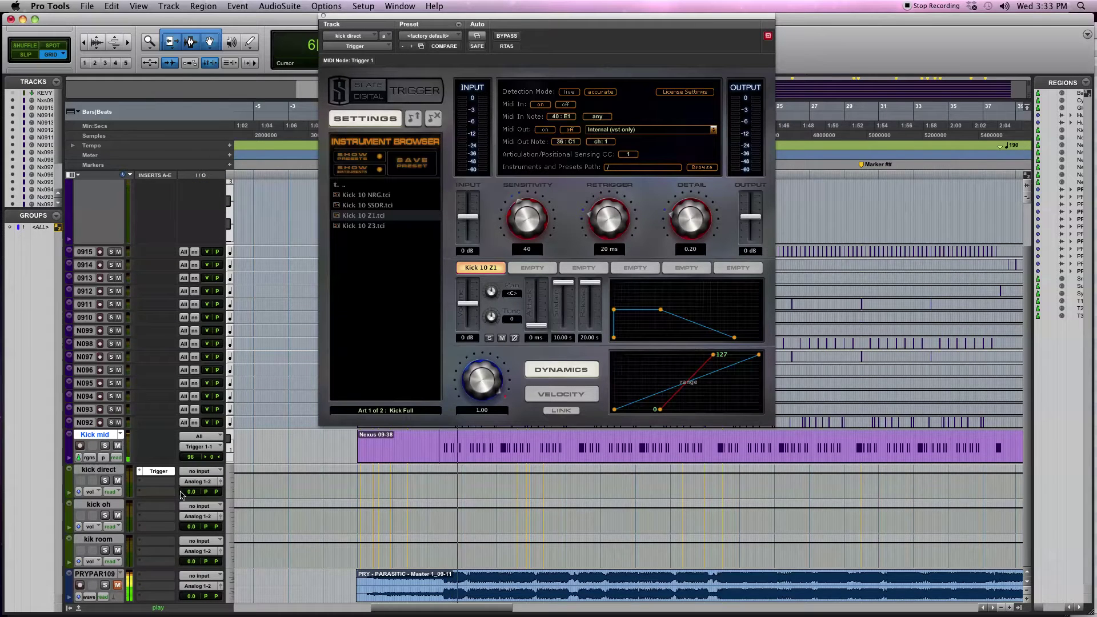
pyautogui.press('space')
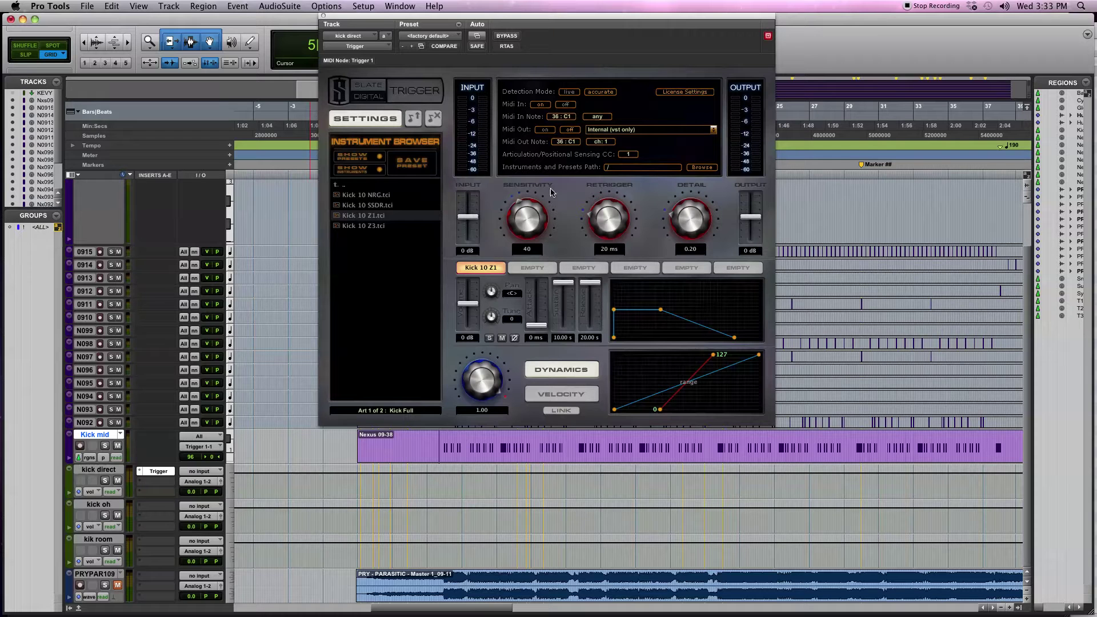
pyautogui.press('space')
pyautogui.moveTo(201, 517); pyautogui.dragTo(200, 514)
# - Load DW 22 SB OH.tci from CLA Kicks into kick oh's Trigger 2 and route Kick mid's MIDI to it
pyautogui.click(159, 506)
pyautogui.click(481, 266)
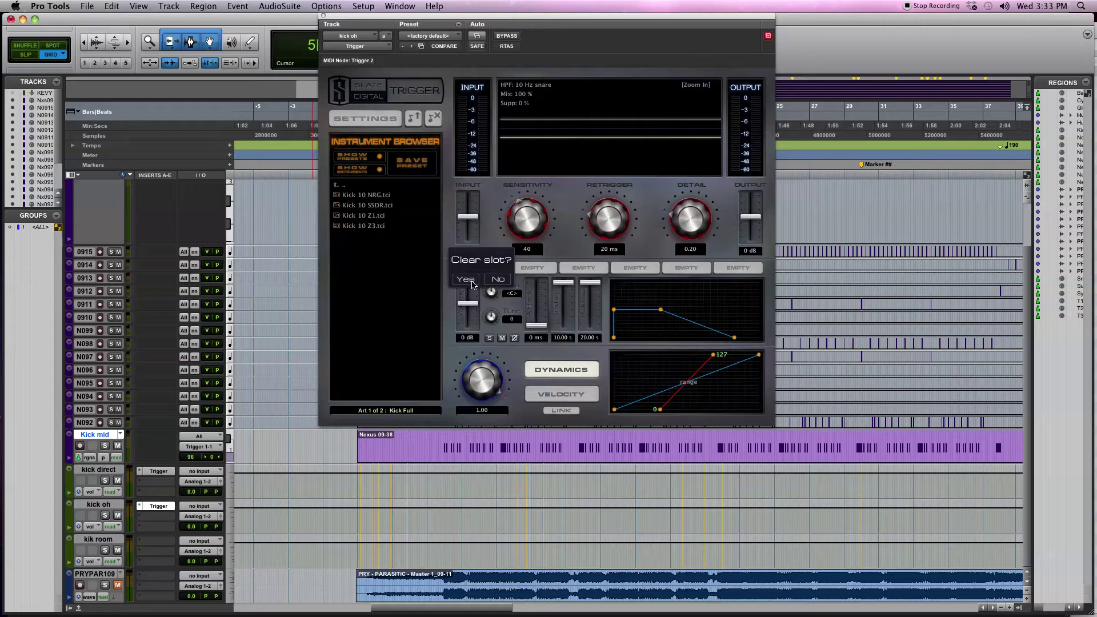
pyautogui.click(466, 281)
pyautogui.click(337, 184)
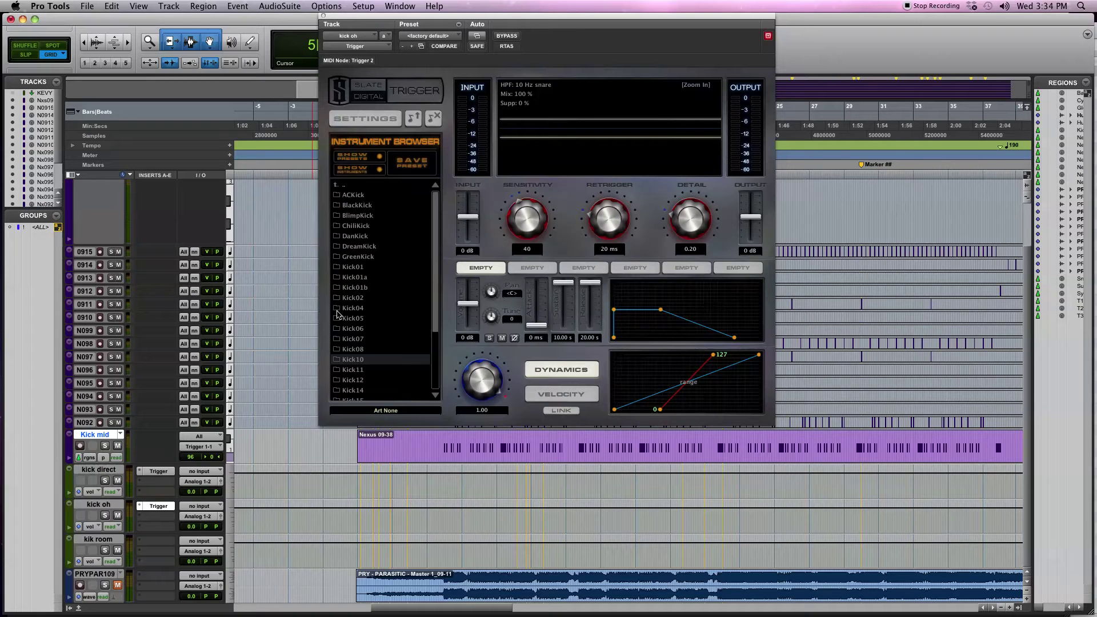
pyautogui.click(350, 185)
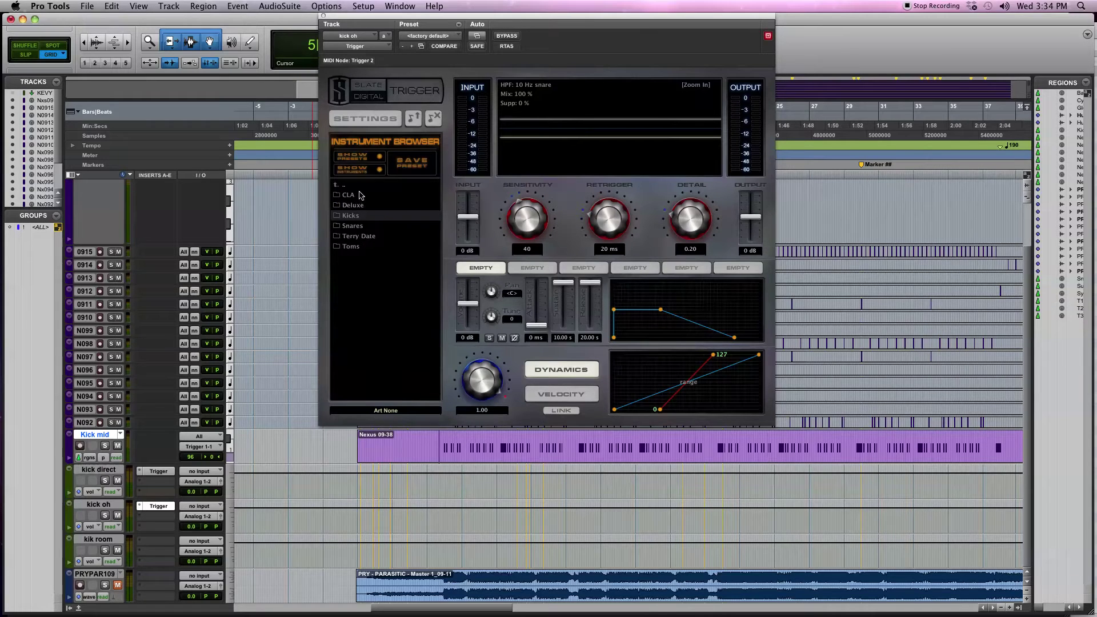
pyautogui.click(360, 197)
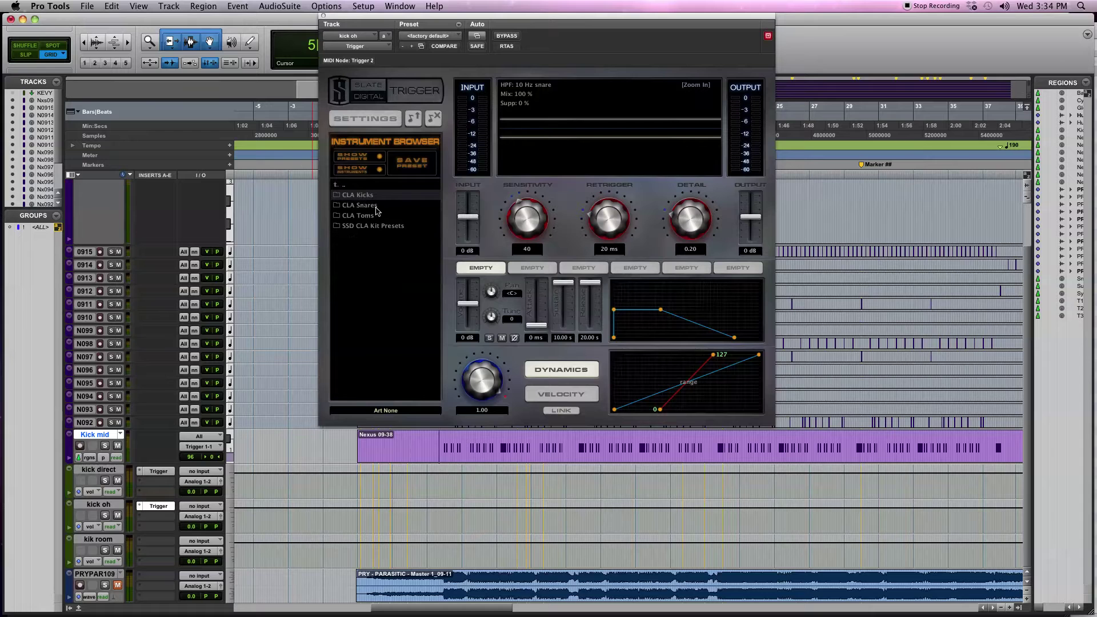
pyautogui.click(376, 197)
pyautogui.click(379, 206)
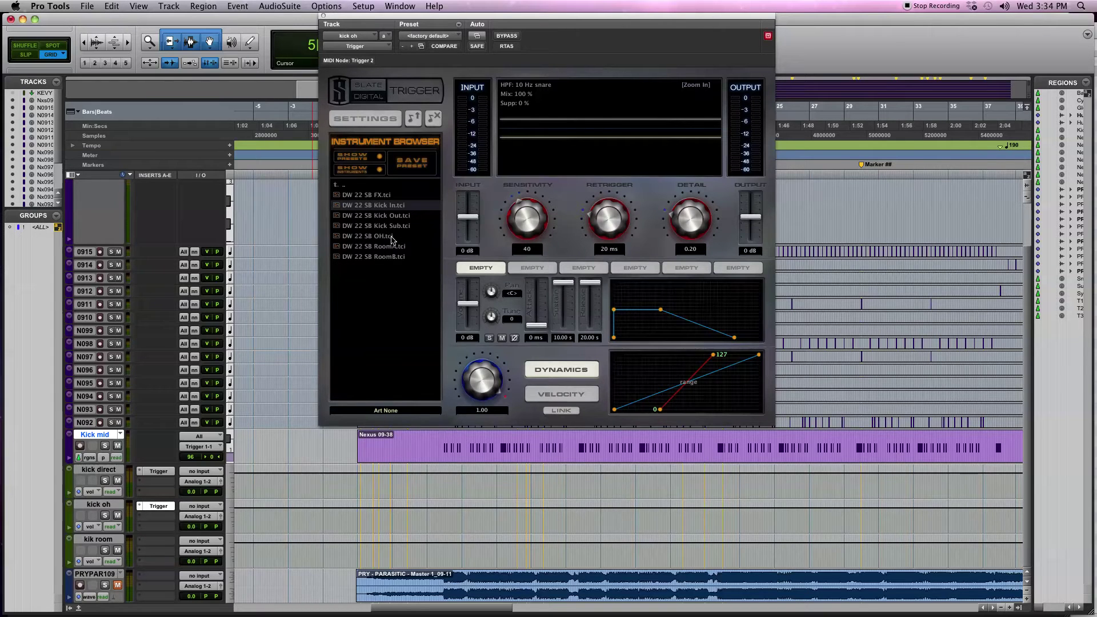
pyautogui.doubleClick(392, 236)
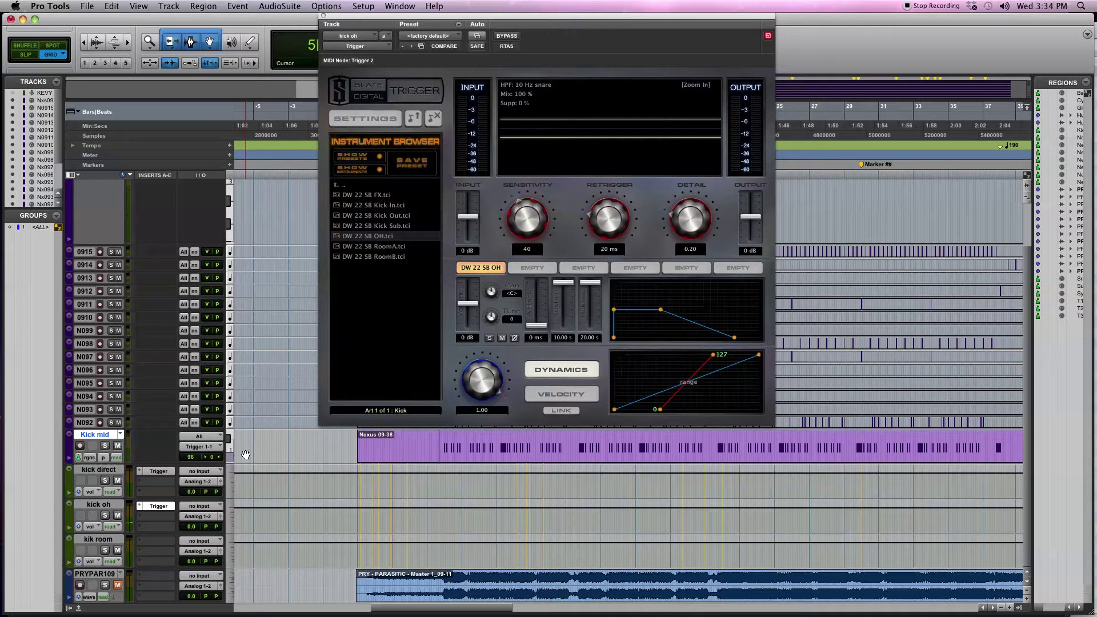
pyautogui.click(197, 448)
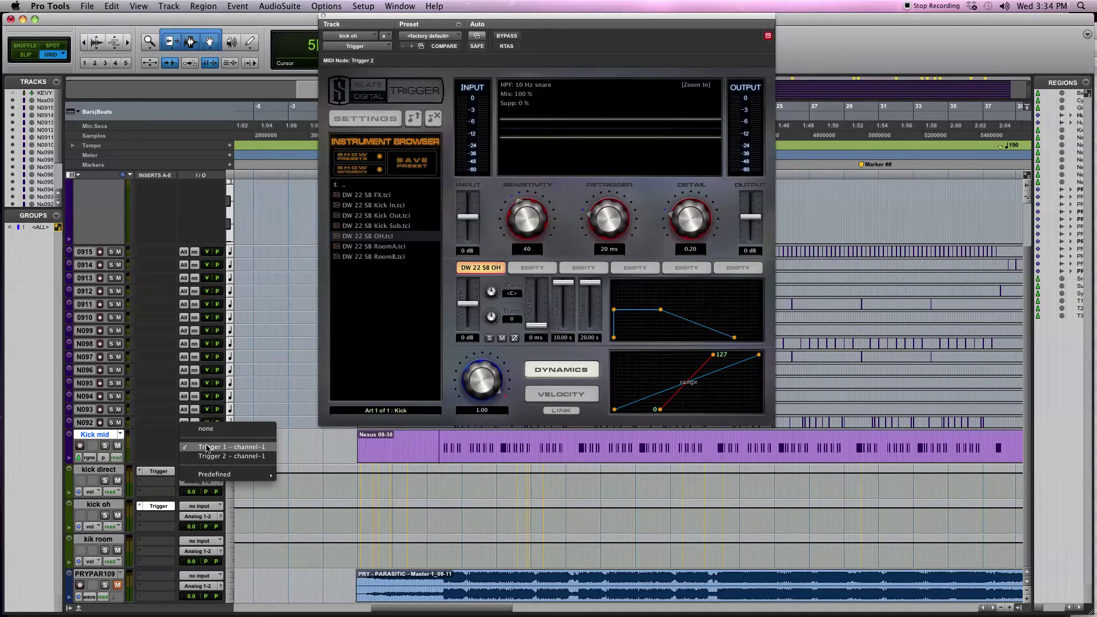
pyautogui.click(237, 456)
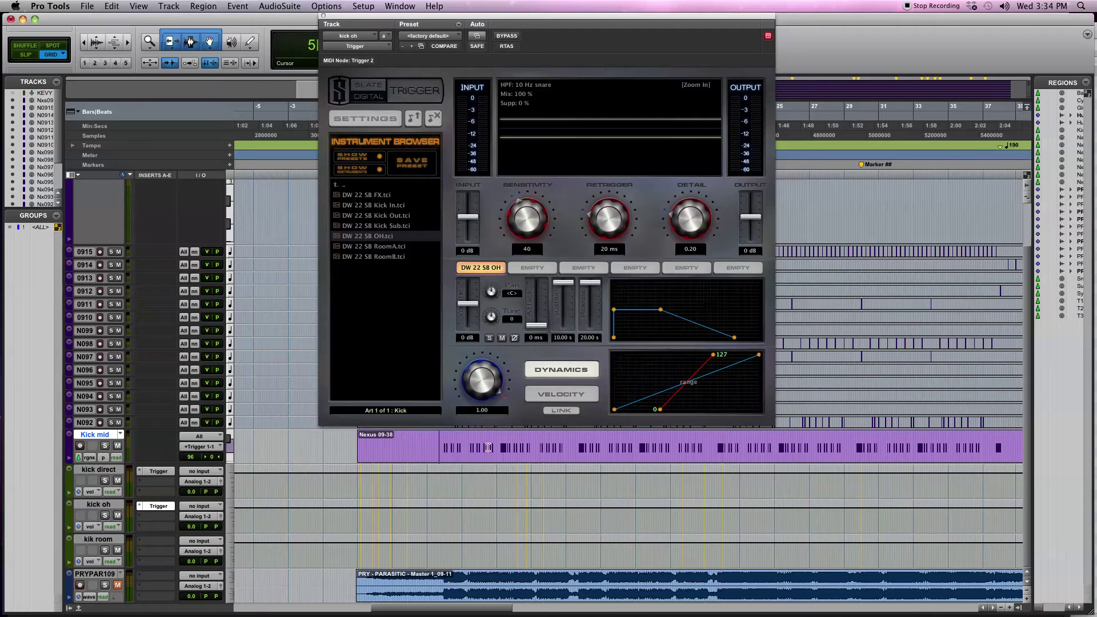
# - Play back the kick region briefly from a point inside it
pyautogui.click(441, 443)
pyautogui.press('space')
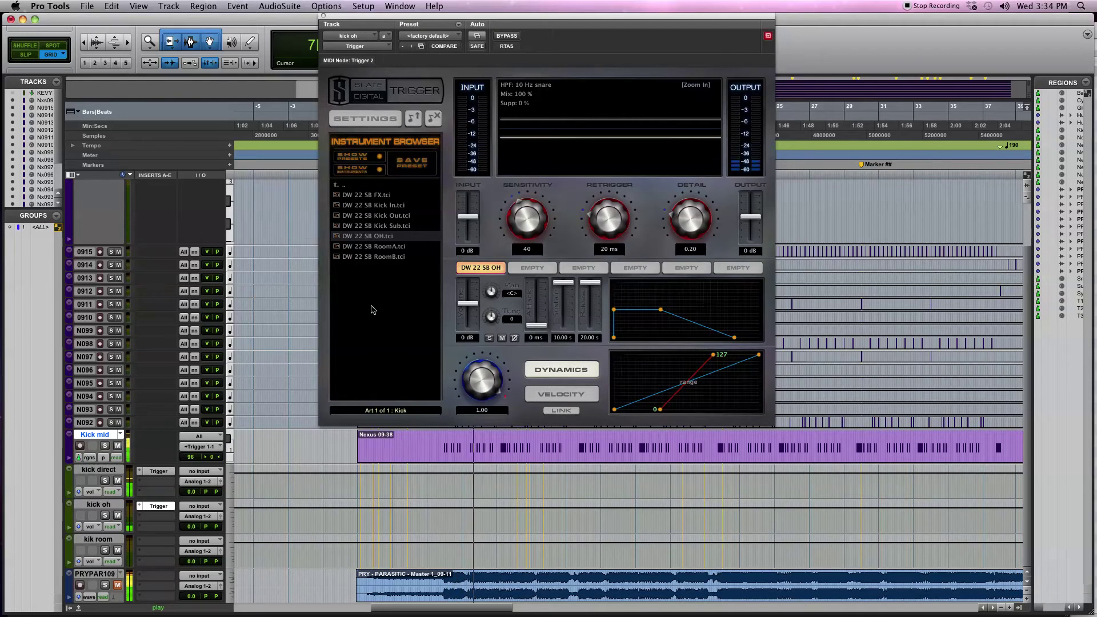
pyautogui.press('space')
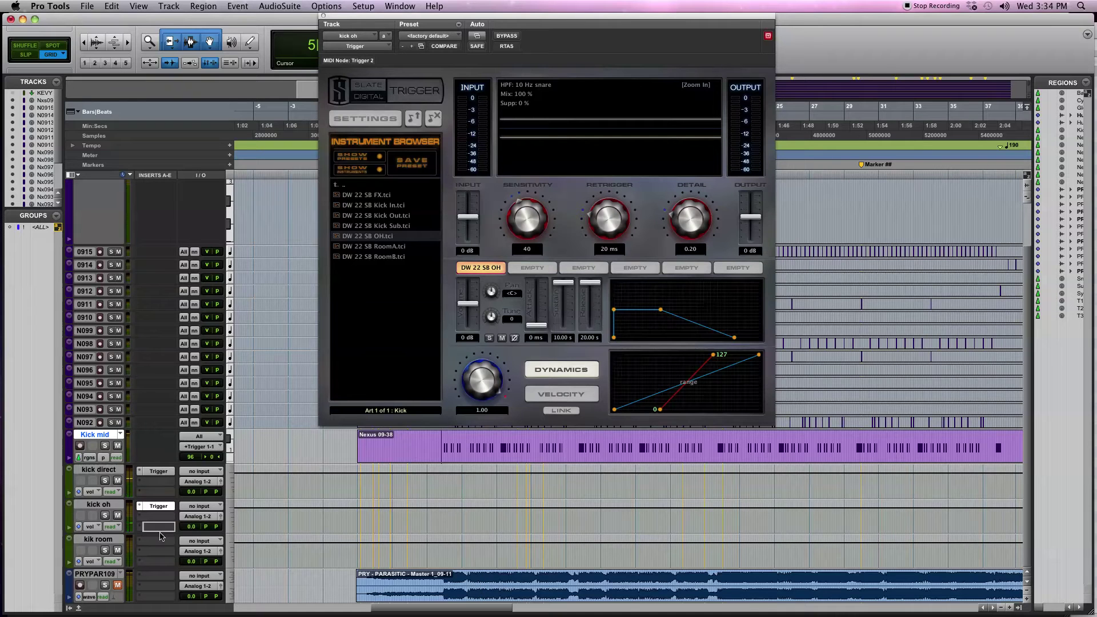
# - Copy Trigger onto kik room's first insert and load Kick 10 NRG.tci into its cleared slot
pyautogui.click(164, 540)
pyautogui.moveTo(164, 540); pyautogui.dragTo(163, 540)
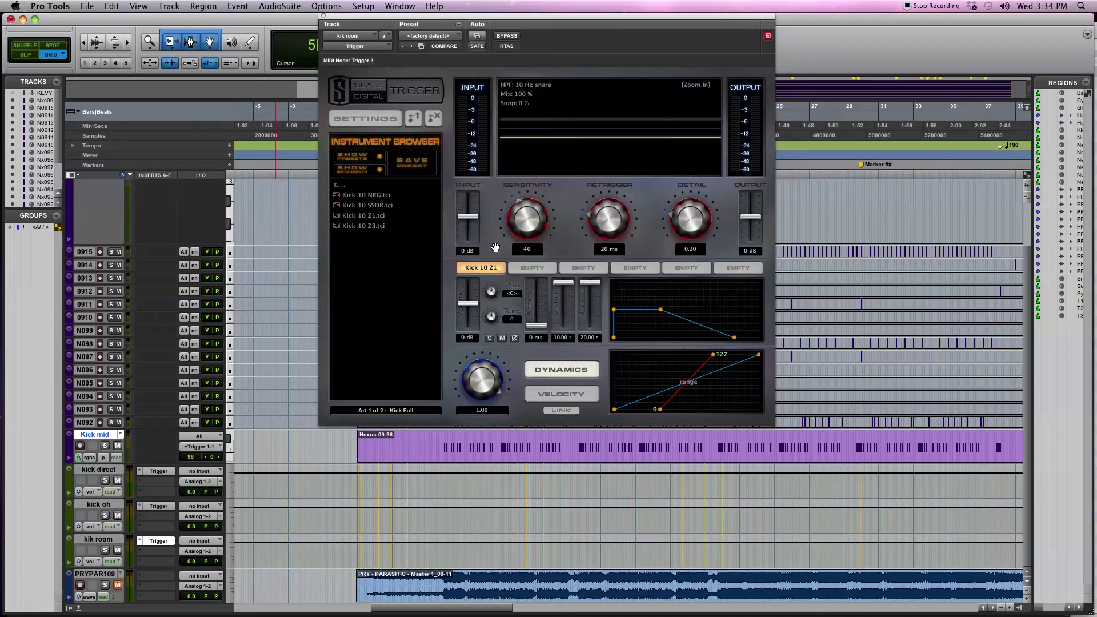
pyautogui.rightClick(478, 269)
pyautogui.click(465, 279)
pyautogui.doubleClick(371, 195)
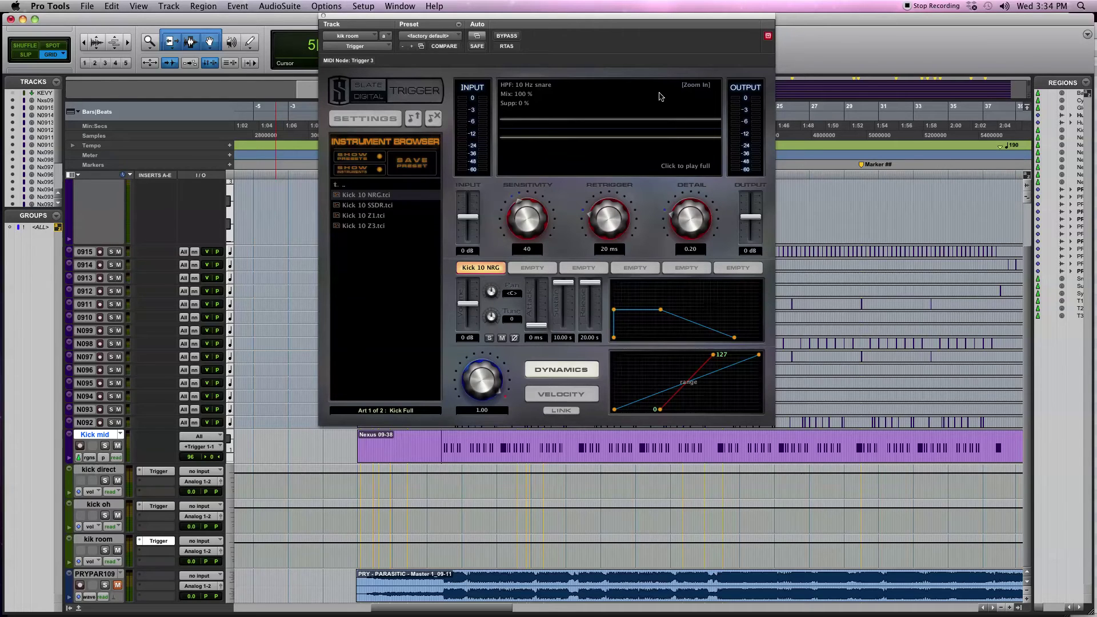
# - Start playback and add Trigger 3 to Kick mid's MIDI outputs
pyautogui.press('space')
pyautogui.click(194, 448)
pyautogui.click(253, 465)
# - Select part of the Nexus 09-38 kick region on kick direct, kick oh and kik room, and play it
pyautogui.moveTo(446, 446); pyautogui.dragTo(601, 445)
pyautogui.click(99, 470)
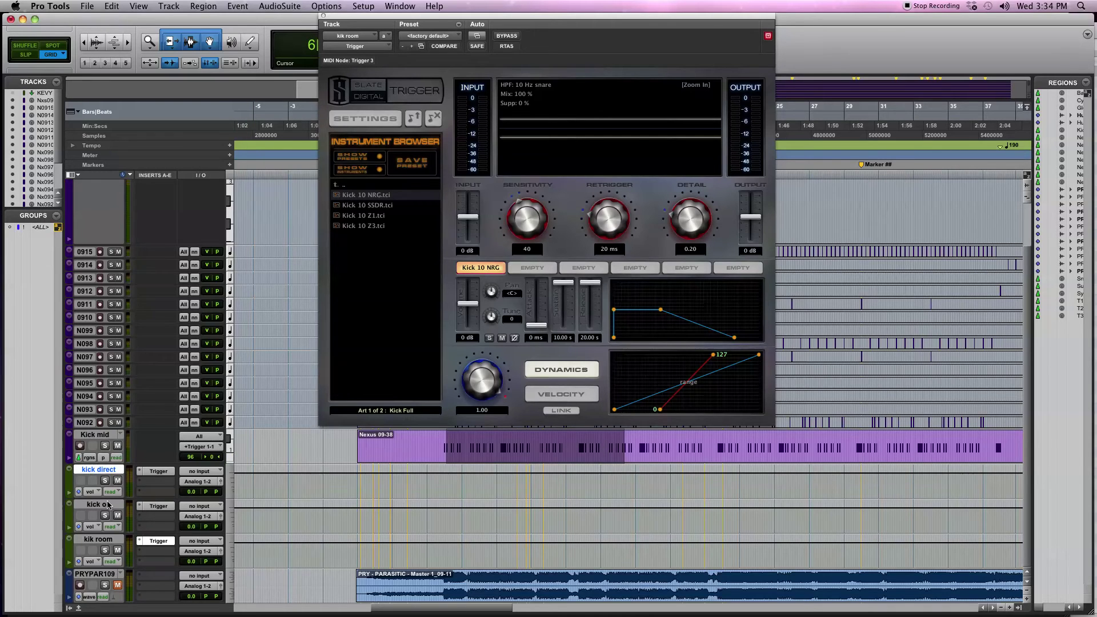
pyautogui.click(106, 505)
pyautogui.keyDown('shift'); pyautogui.click(97, 540); pyautogui.keyUp('shift')
pyautogui.press('space')
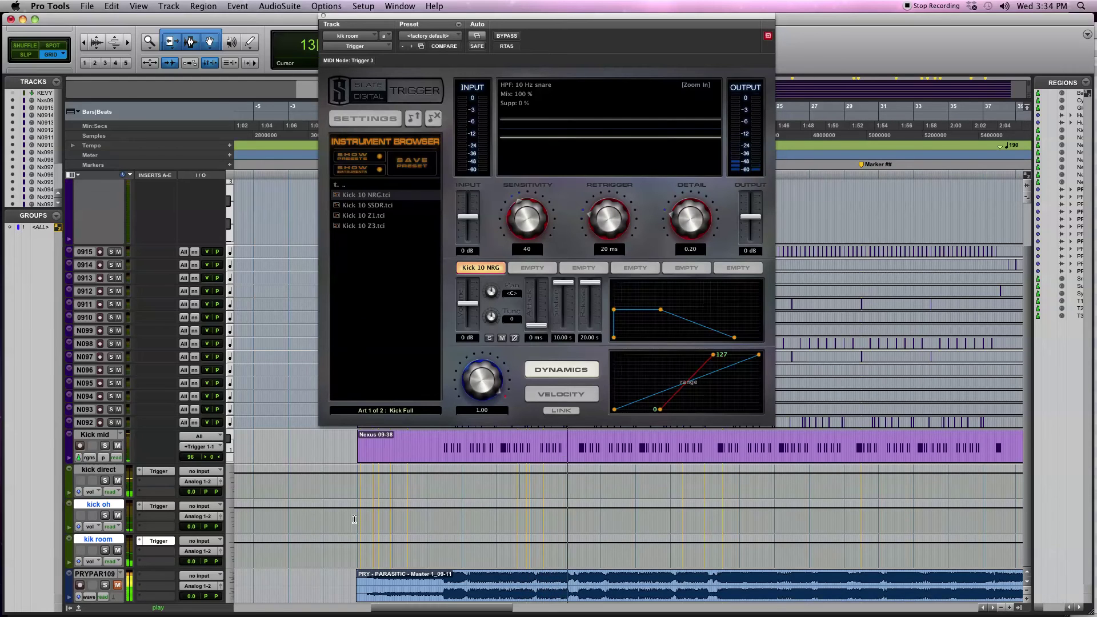
pyautogui.press('space')
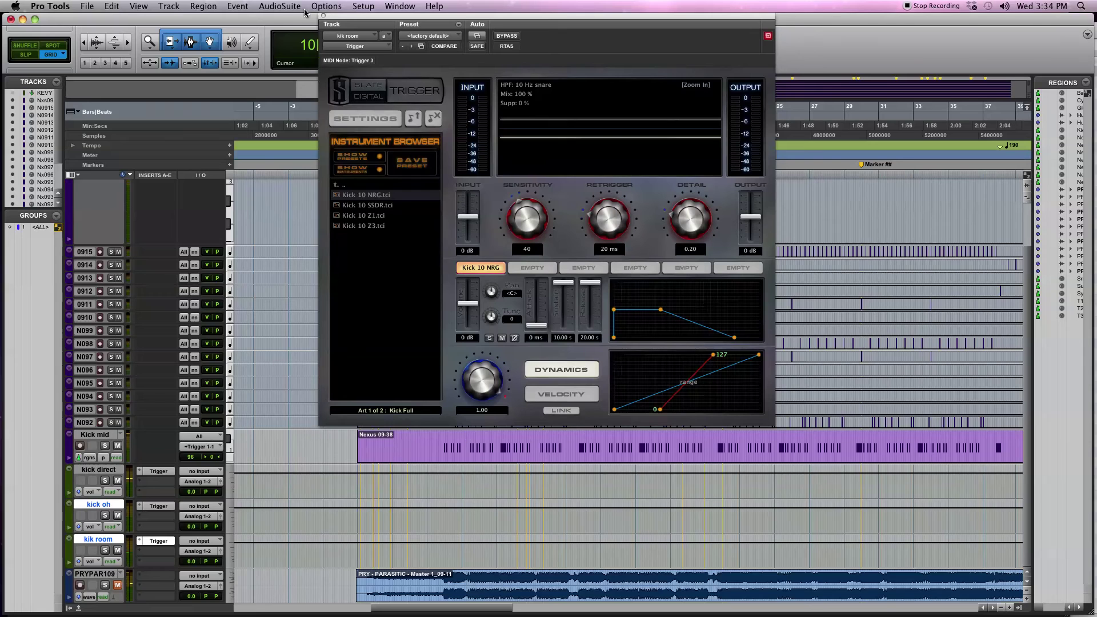